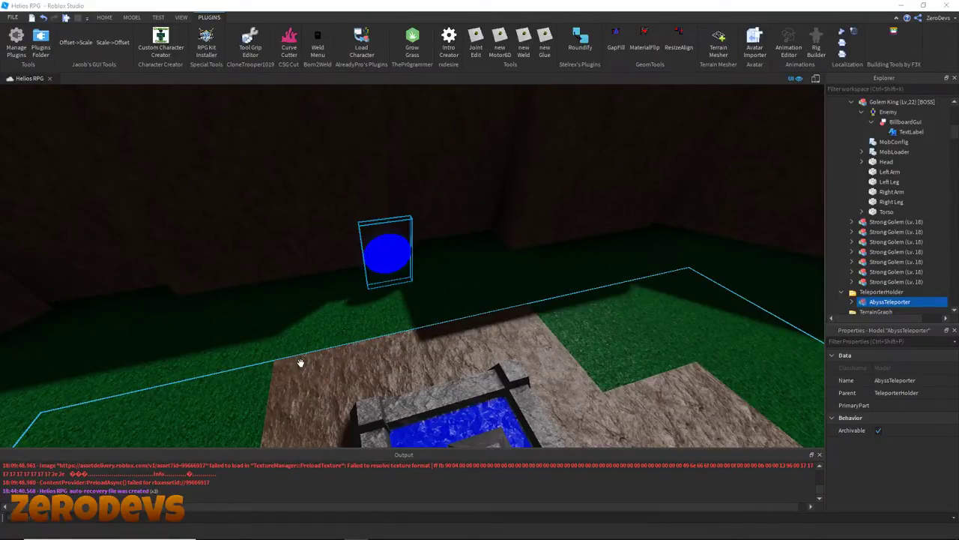
Look over the teleporter area, the surrounding rock walls and the empty baseplate beyond them.
key("w")
right_click_drag(341, 295, 346, 297)
key("s")
right_click_drag(299, 108, 302, 111)
key("w")
key("s")
mouse_move(560, 179)
right_mouse_down()
mouse_move(589, 183)
mouse_move(560, 181)
right_mouse_up()
key("w")
key("w")
key("w")
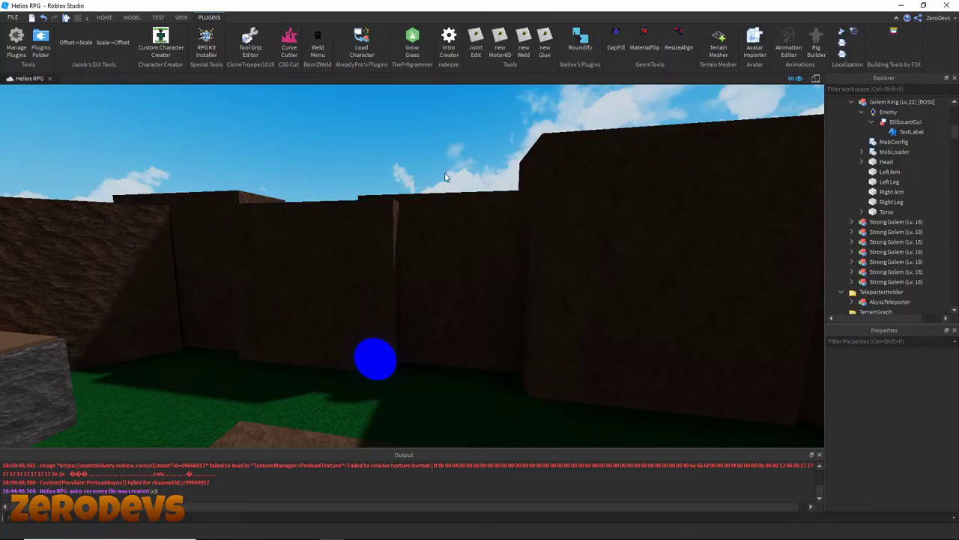
right_click_drag(443, 165, 433, 185)
key("s")
key("w")
key("w")
key("s")
Insert a block part on the empty baseplate, with the Wood Planks material and the Flint color.
left_click(108, 17)
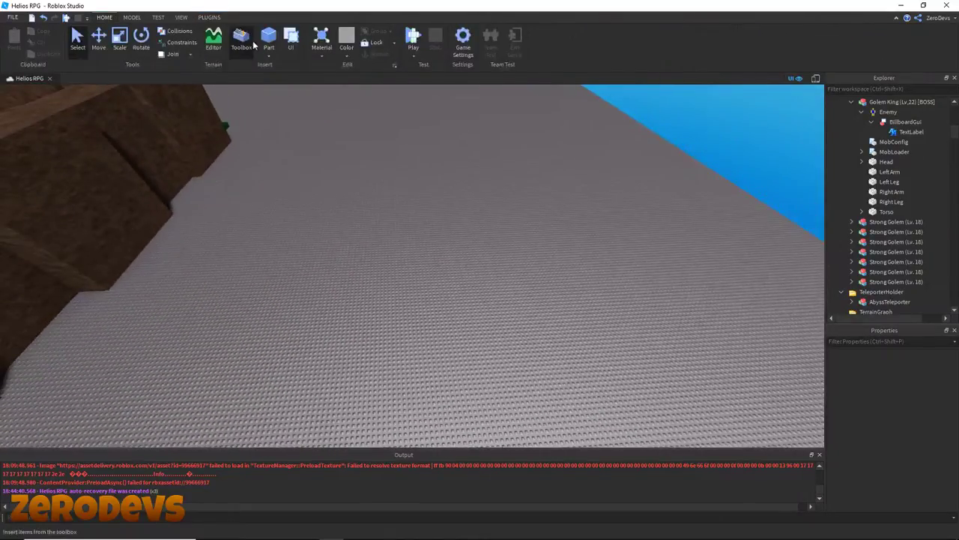
left_click(412, 264)
key("f")
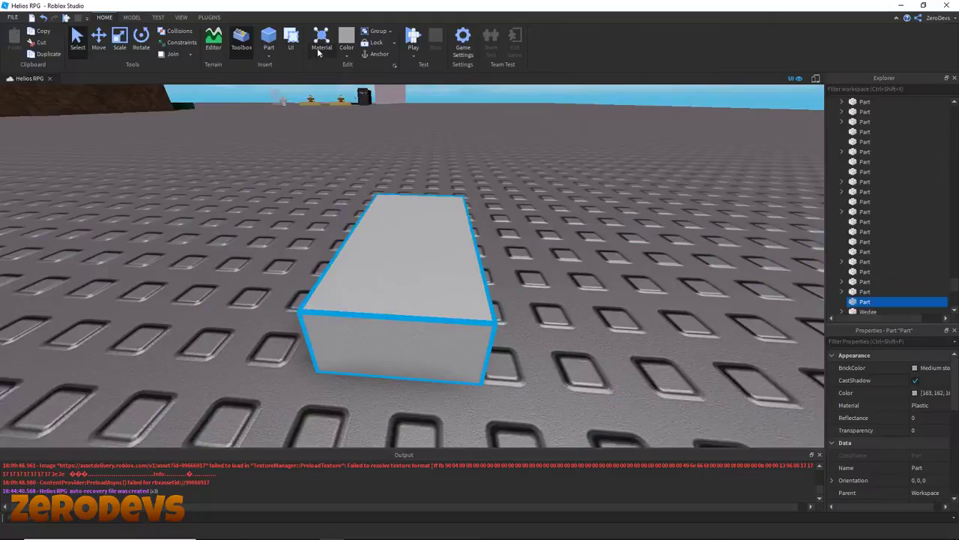
left_click(321, 52)
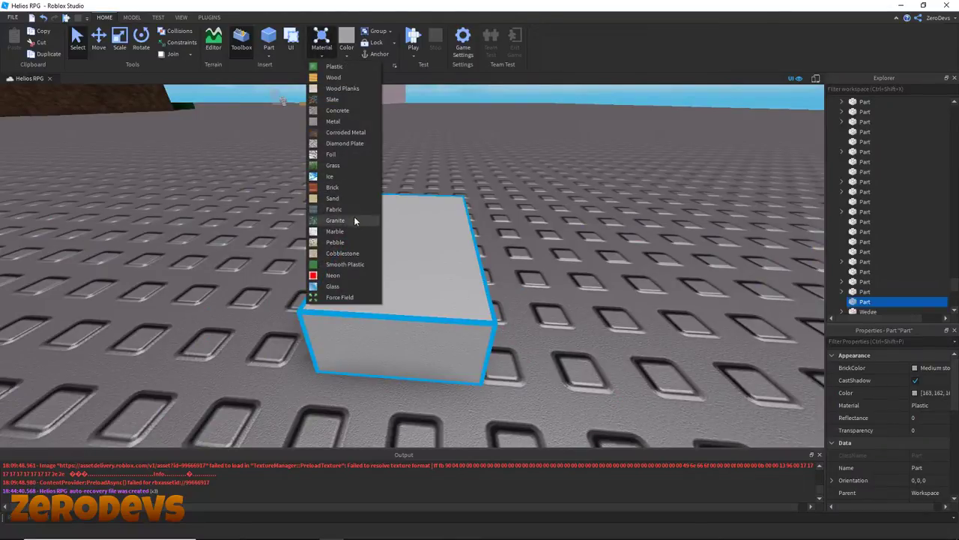
left_click(354, 89)
left_click(329, 53)
left_click(348, 48)
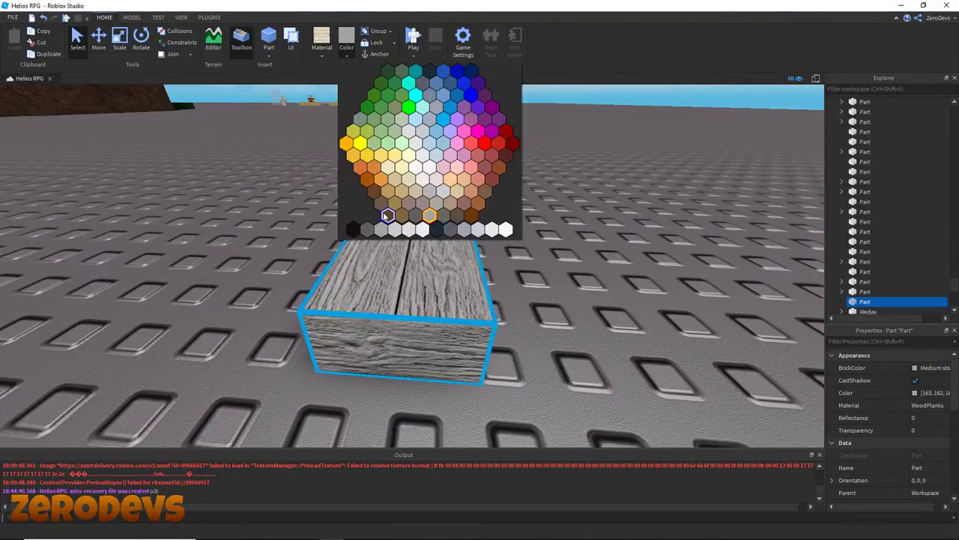
left_click(444, 216)
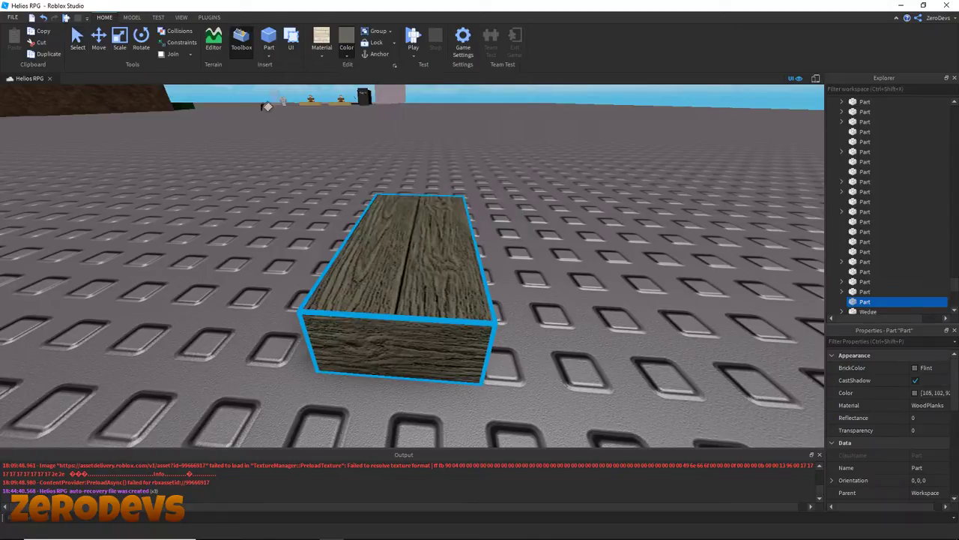
Scale the wood plank part in length and width into a long rectangular floor slab.
left_click(122, 45)
left_click_drag(386, 102, 386, 114)
left_click_drag(577, 280, 768, 283)
scroll(750, 284, "down", 3)
right_click_drag(303, 227, 299, 227)
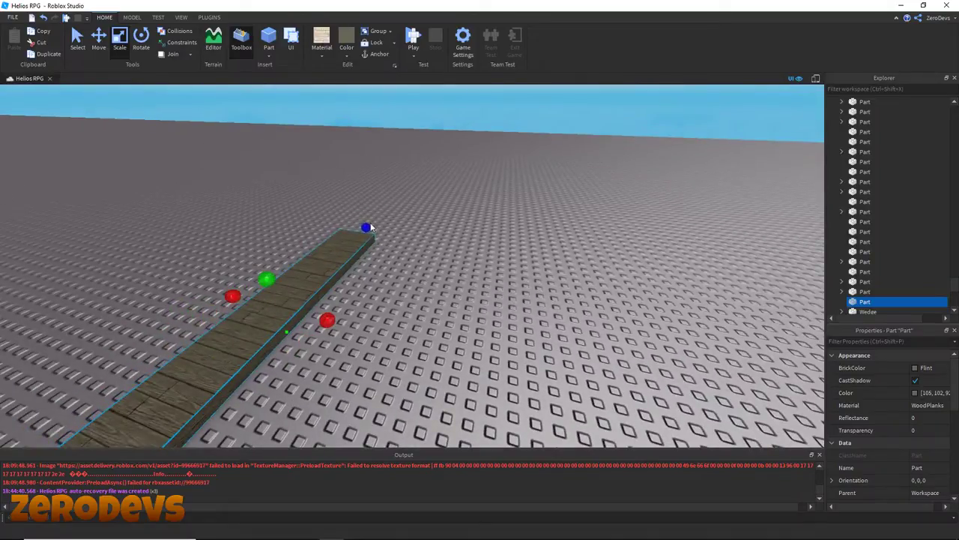
left_click_drag(367, 227, 394, 210)
right_click_drag(395, 210, 388, 232)
scroll(388, 233, "down", 4)
scroll(349, 215, "down", 3)
left_click_drag(392, 218, 105, 218)
right_click_drag(159, 217, 325, 204)
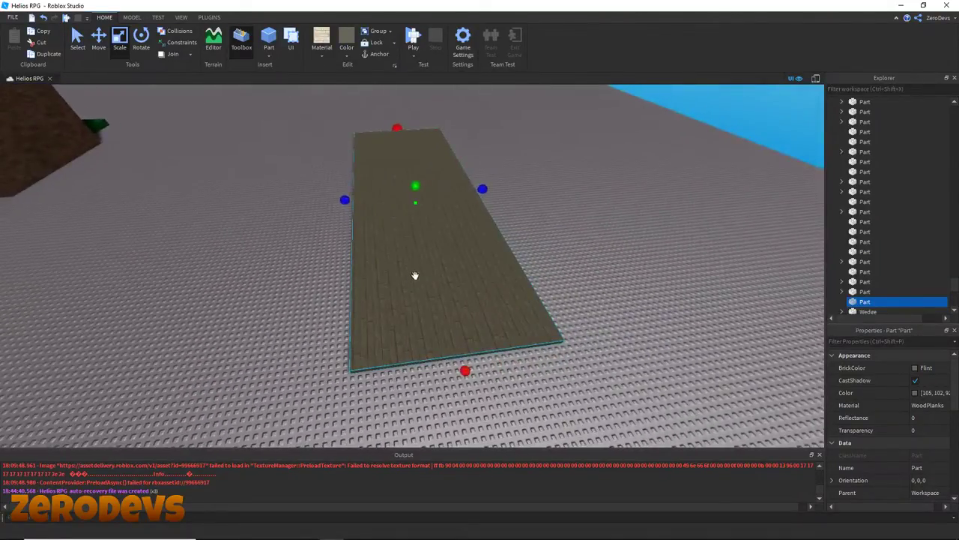
Enlarge the plank floor further by extending its short ends and its long sides.
scroll(417, 278, "up", 3)
left_click_drag(459, 210, 477, 209)
left_click_drag(416, 304, 403, 317)
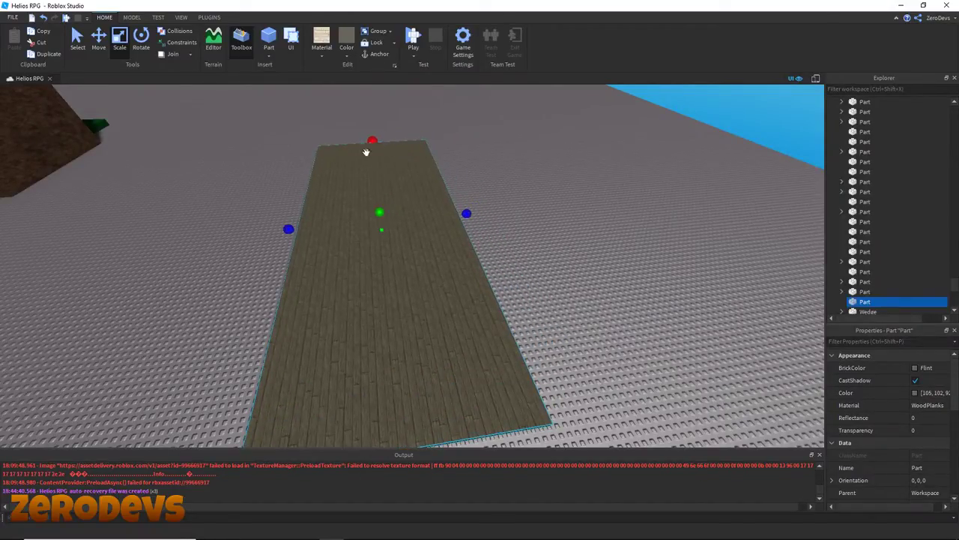
right_click_drag(365, 153, 488, 206)
key("a")
left_click_drag(264, 177, 251, 169)
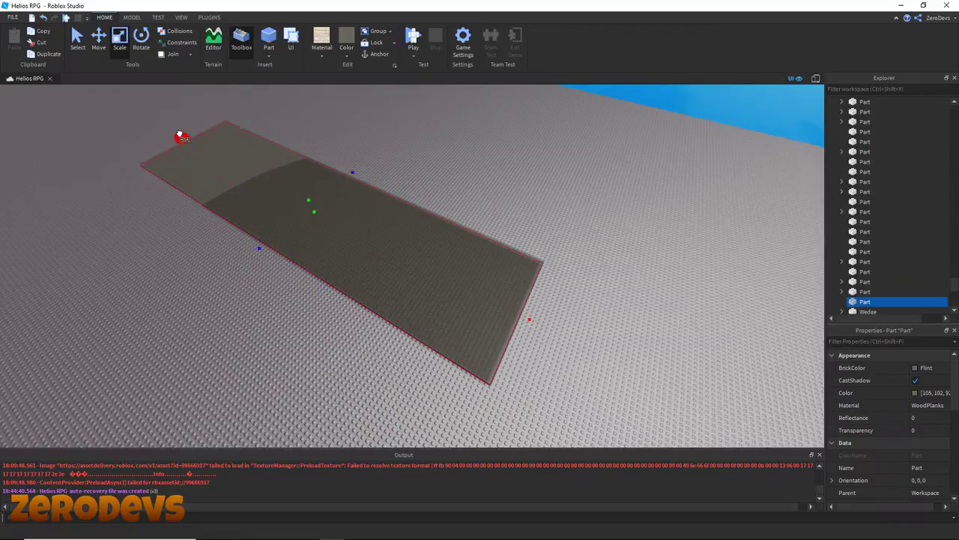
left_click_drag(178, 136, 171, 131)
left_click_drag(423, 264, 512, 295)
right_click_drag(512, 295, 552, 224)
key("d")
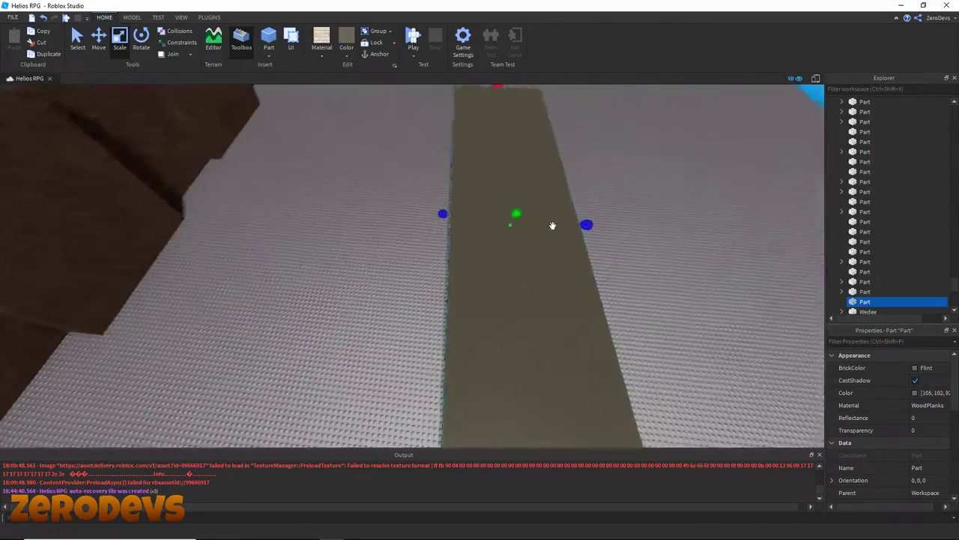
left_click_drag(542, 225, 572, 227)
key("d")
Duplicate the floor, shrink the copy to a short strip at one corner, and raise it into a wall segment.
key("ctrl+d")
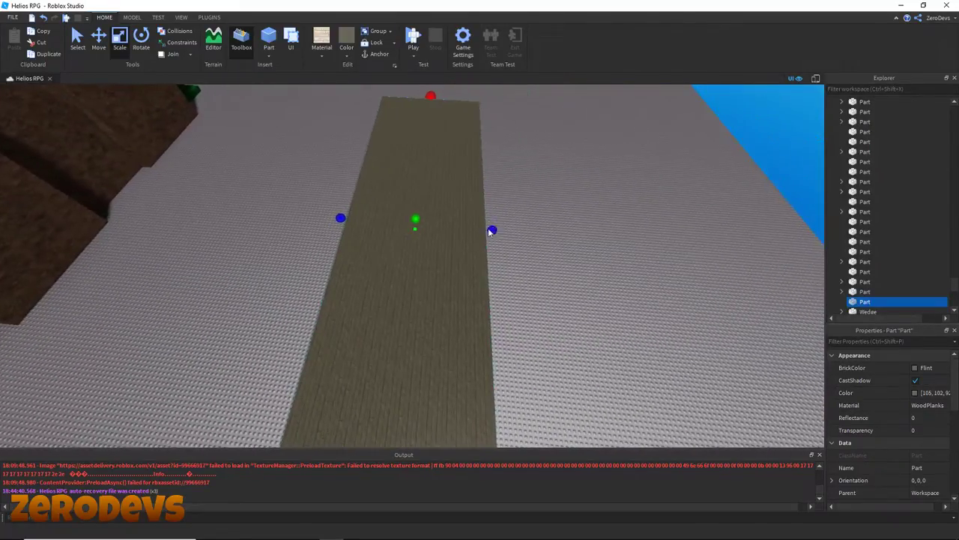
key("a")
left_click_drag(489, 230, 389, 233)
right_click_drag(390, 233, 600, 149)
left_click_drag(594, 144, 261, 287)
key("w")
key("a")
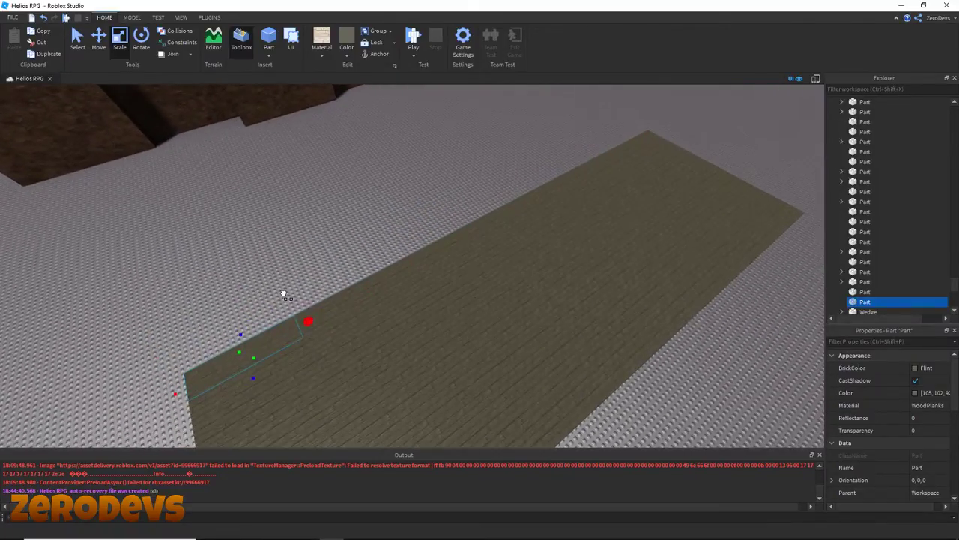
left_click_drag(241, 351, 183, 225)
right_click_drag(183, 225, 373, 251)
Give the wall segment the Slate material and a dark stone grey color.
left_click(98, 37)
left_click(328, 55)
left_click(346, 98)
left_click(347, 45)
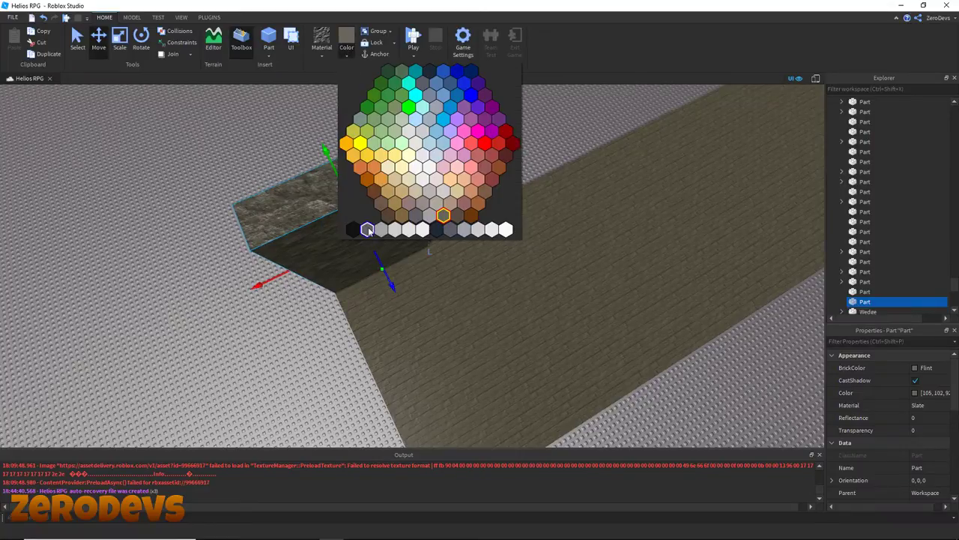
left_click(368, 229)
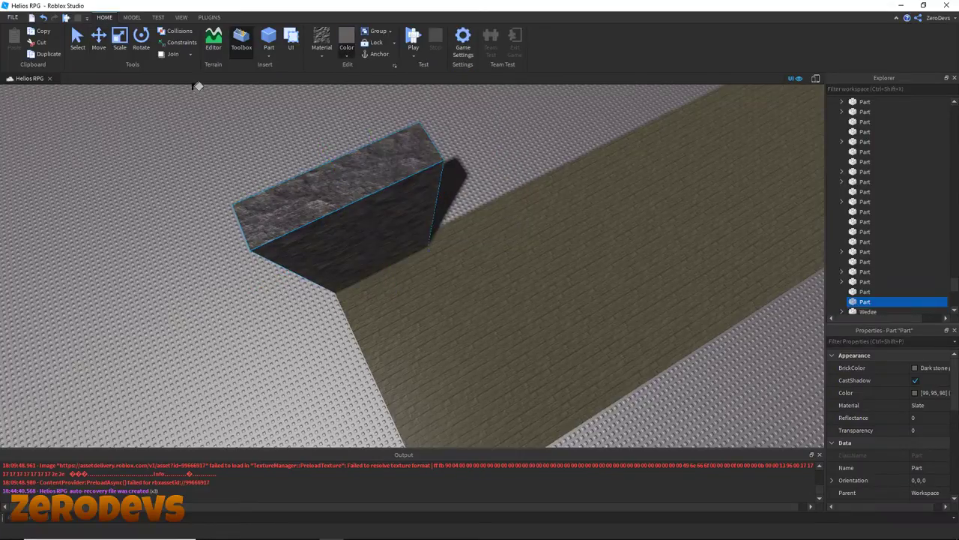
Duplicate the slate wall segment and place the copy next to it along the floor edge, slightly offset in depth.
left_click(103, 51)
right_click_drag(382, 305, 398, 291)
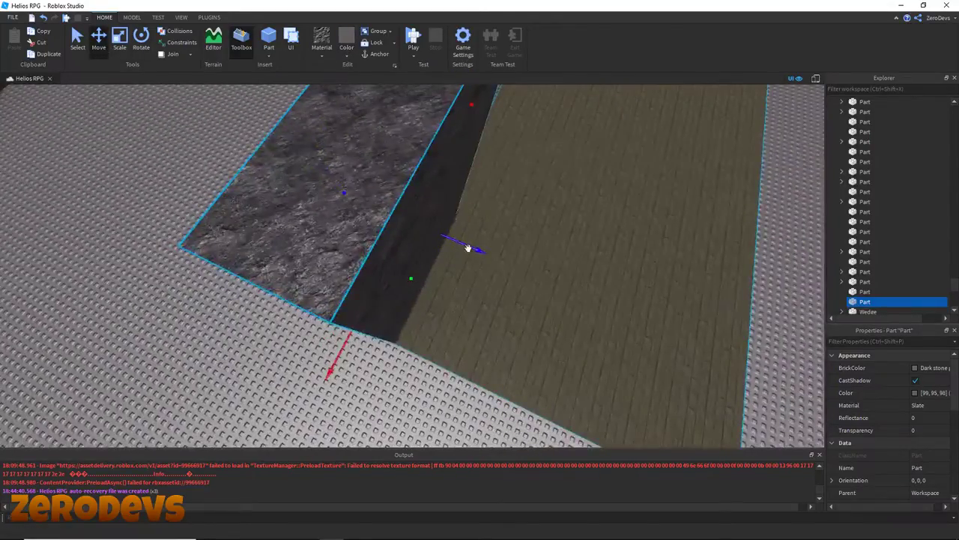
right_click_drag(468, 248, 446, 251)
left_click_drag(367, 259, 558, 261)
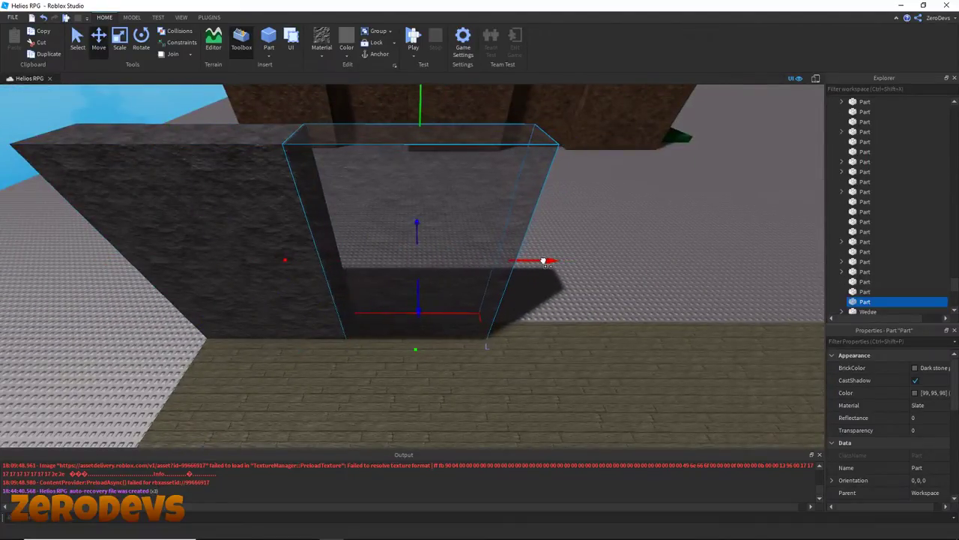
right_click_drag(544, 262, 497, 280)
left_click_drag(474, 282, 499, 274)
right_click_drag(499, 274, 480, 270)
Copy the pair of wall segments along the long floor edge until the row of seven reaches the far end.
left_click(303, 241, "ctrl")
right_click_drag(303, 241, 313, 239)
right_click_drag(416, 218, 465, 246)
left_click_drag(465, 245, 658, 219)
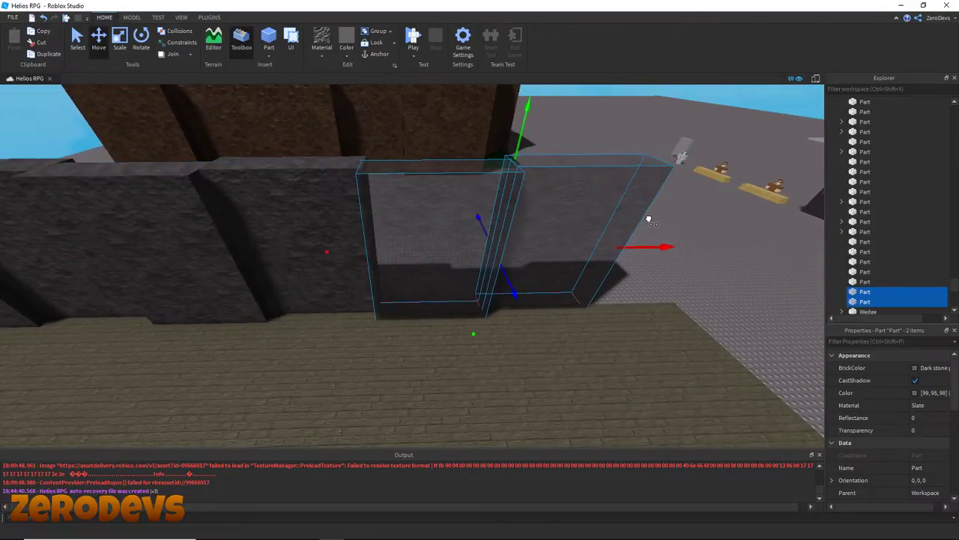
key("d")
left_click(607, 229)
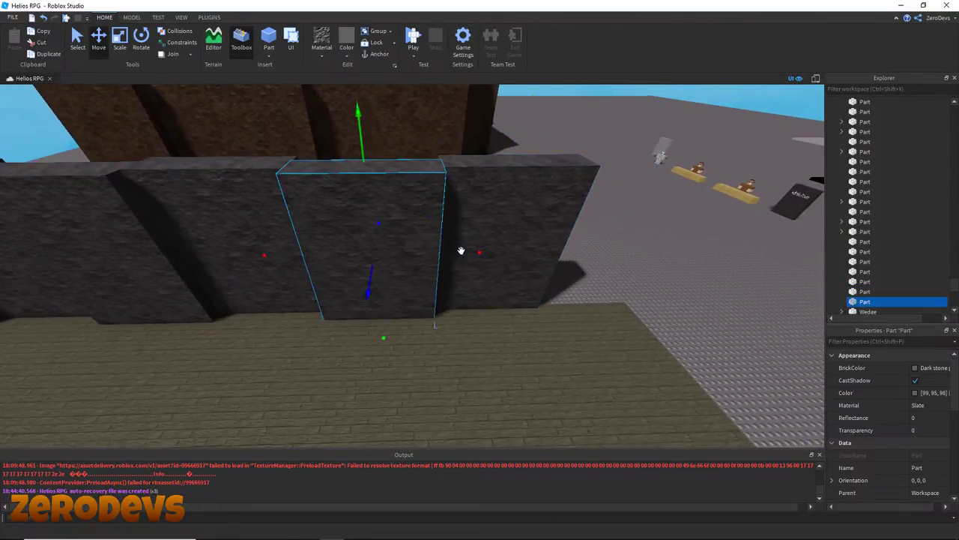
left_click_drag(462, 251, 602, 244)
key("d")
Scale the plank floor's end edge out to meet the end of the last wall segment.
left_click(388, 365)
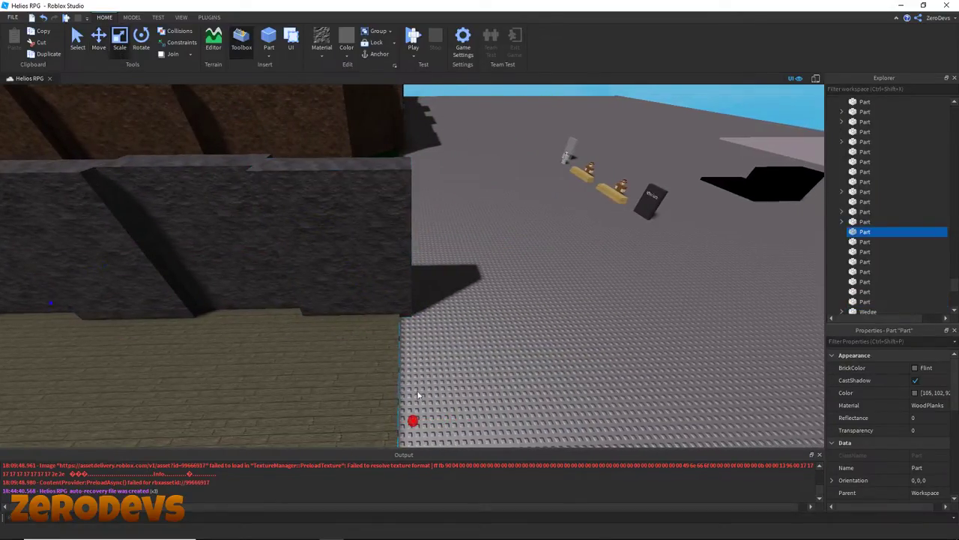
left_click(515, 332)
scroll(515, 333, "down", 5)
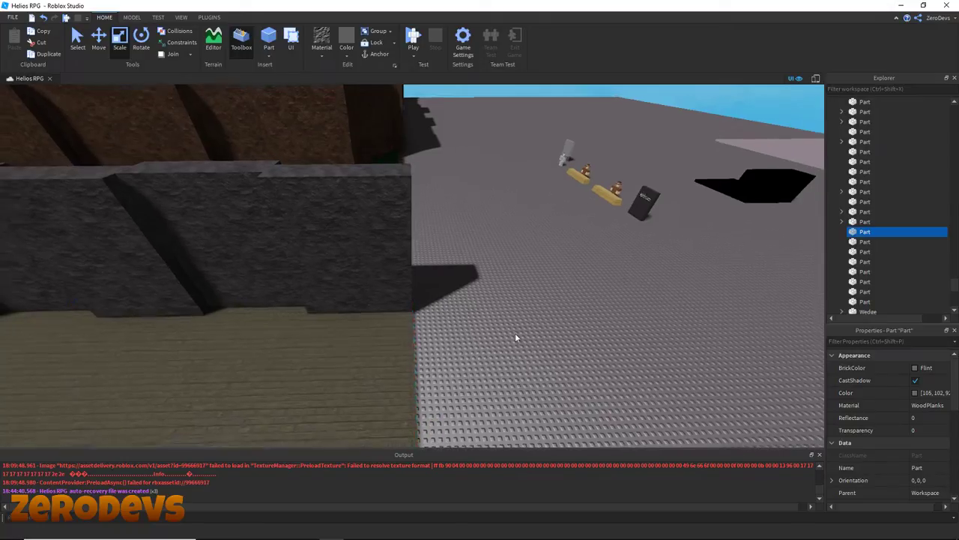
Duplicate all seven wall segments, rotate the copies 180 degrees, and move them to the opposite long side of the floor.
key("a")
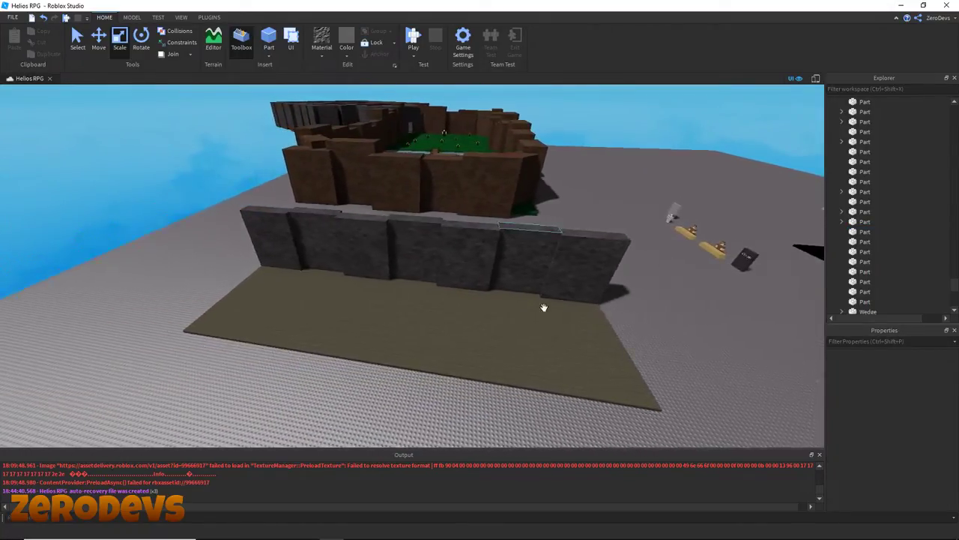
key("w")
key("a")
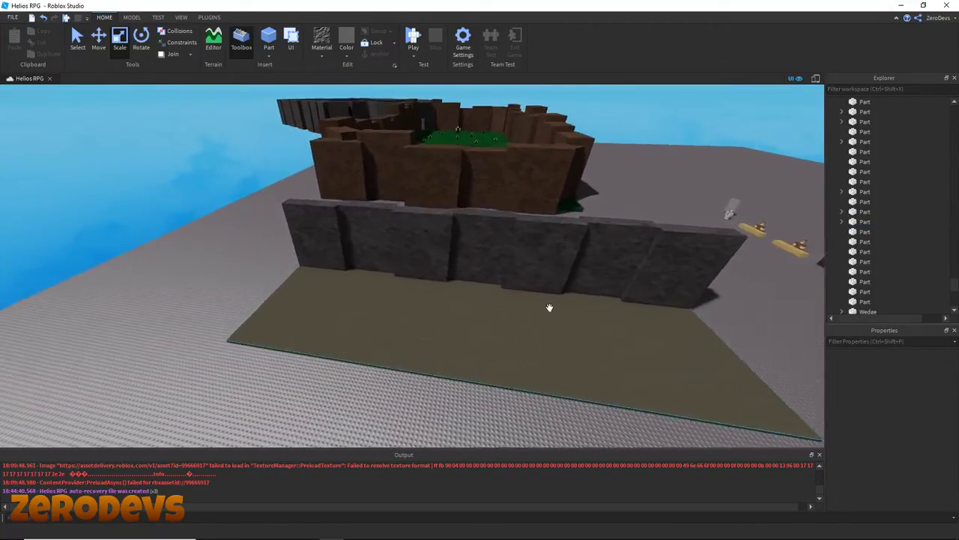
right_click_drag(550, 309, 441, 403)
right_click_drag(368, 322, 298, 174)
left_click(370, 270)
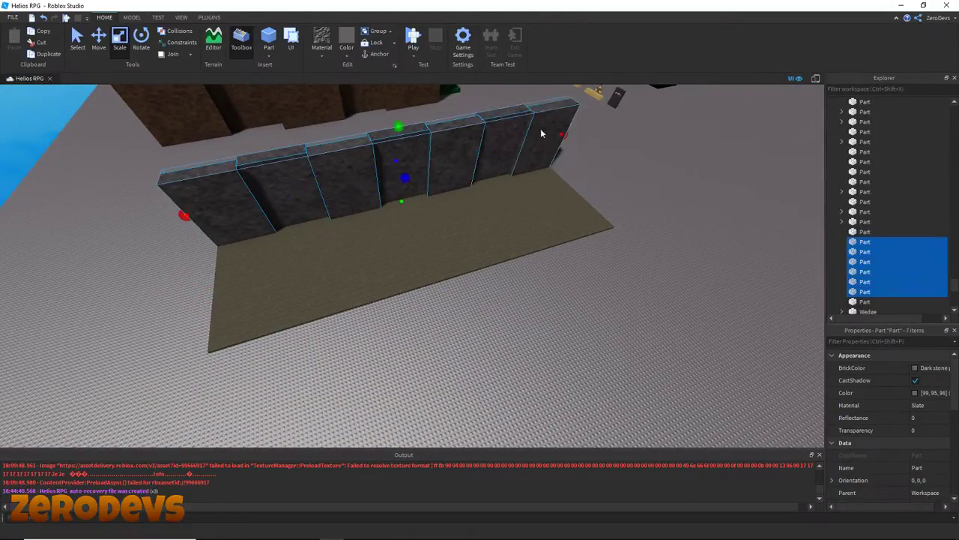
key("ctrl+d")
key("ctrl+r")
key("ctrl+r")
left_click_drag(424, 201, 458, 290)
Fine-tune the position of the copied wall row so it lines up with the floor's opposite long edge.
key("w")
right_click_drag(468, 299, 470, 306)
key("a")
left_click_drag(460, 169, 487, 171)
key("w")
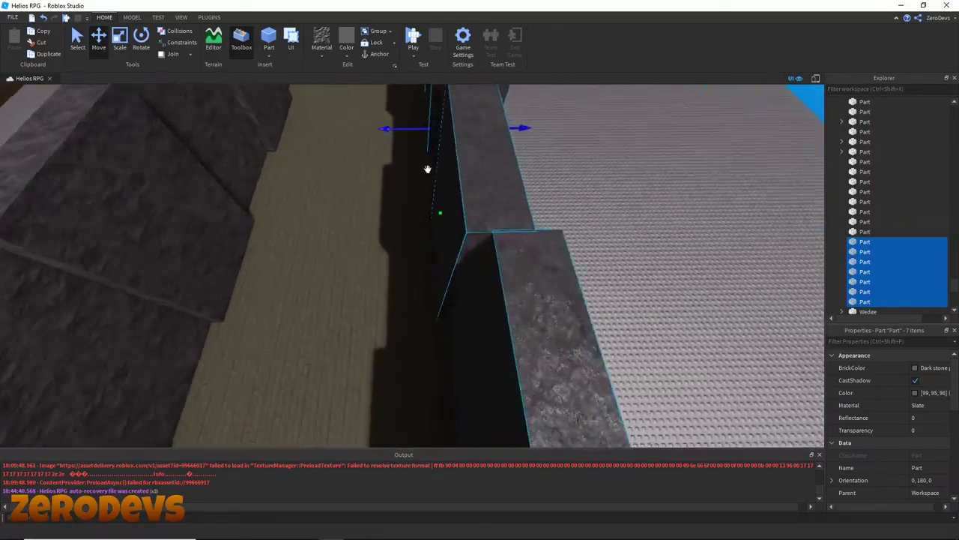
left_click_drag(402, 129, 411, 131)
key("s")
key("w")
Inspect both side walls and the open ends of the corridor between them.
right_click_drag(592, 229, 533, 235)
key("w")
key("s")
left_click(591, 235)
key("s")
key("w")
key("w")
key("s")
key("w")
Duplicate a wall segment, rotate it 90 degrees at the open end, and stretch it across to close the gap.
left_click(461, 235)
key("ctrl+r")
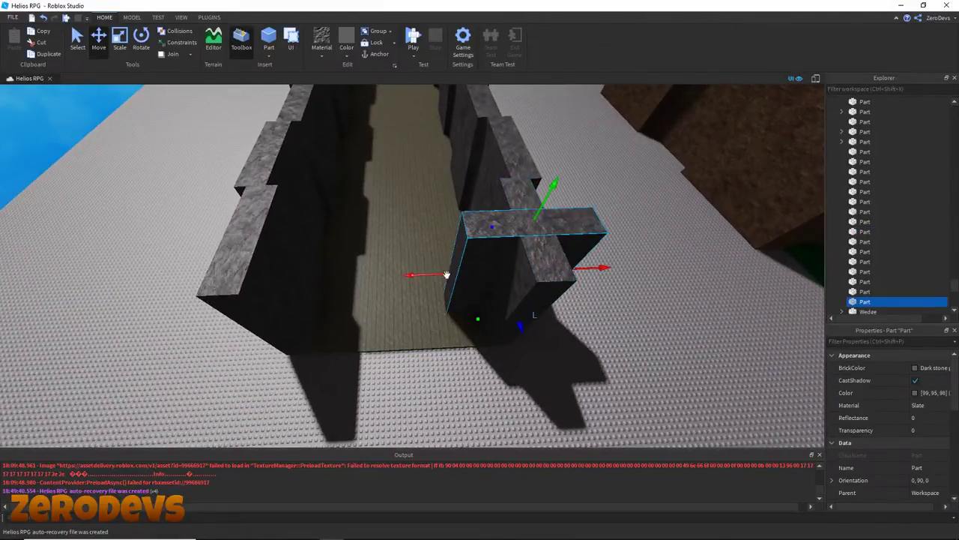
left_click_drag(439, 278, 443, 332)
key("d")
key("w")
key("a")
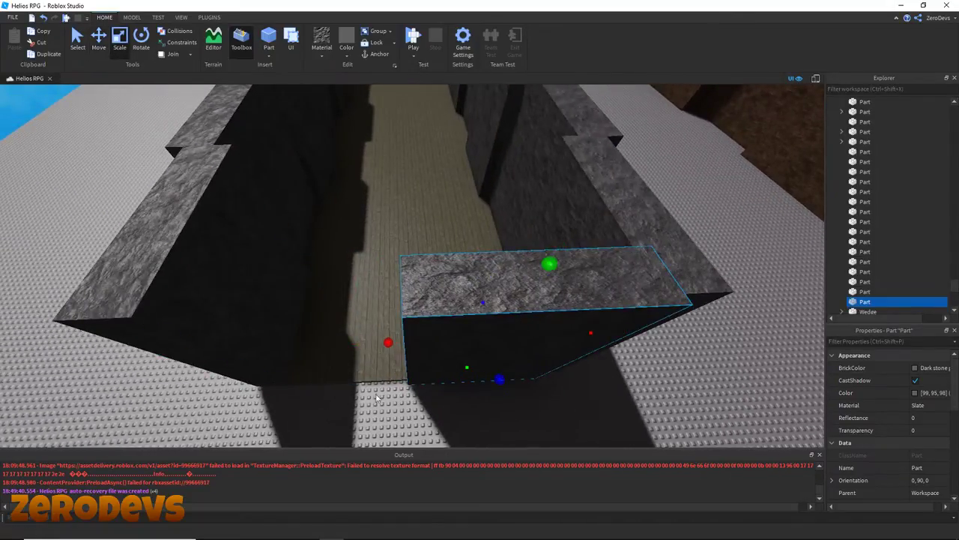
left_click_drag(390, 345, 204, 341)
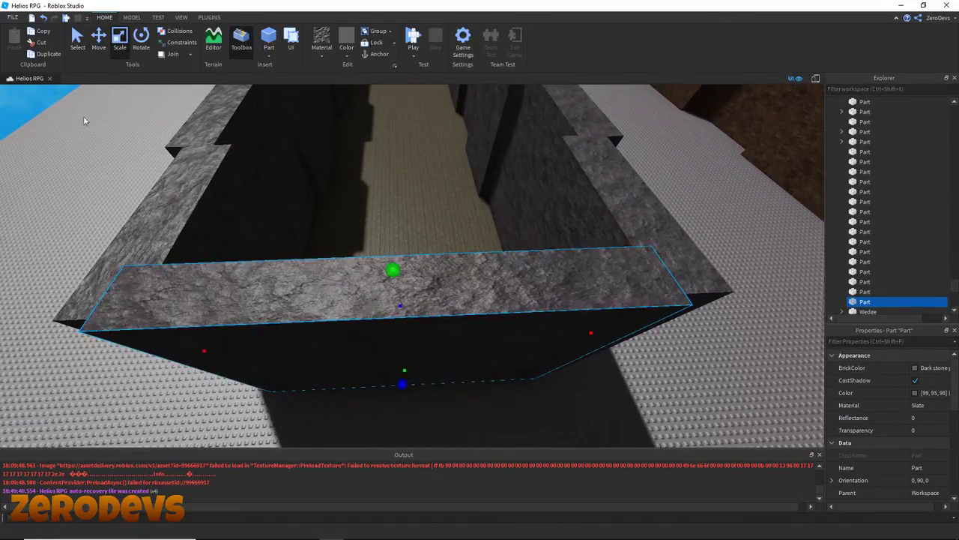
Duplicate the end wall and move the copy to the opposite open end of the room.
left_click(96, 57)
right_click_drag(377, 340, 373, 338)
key("s")
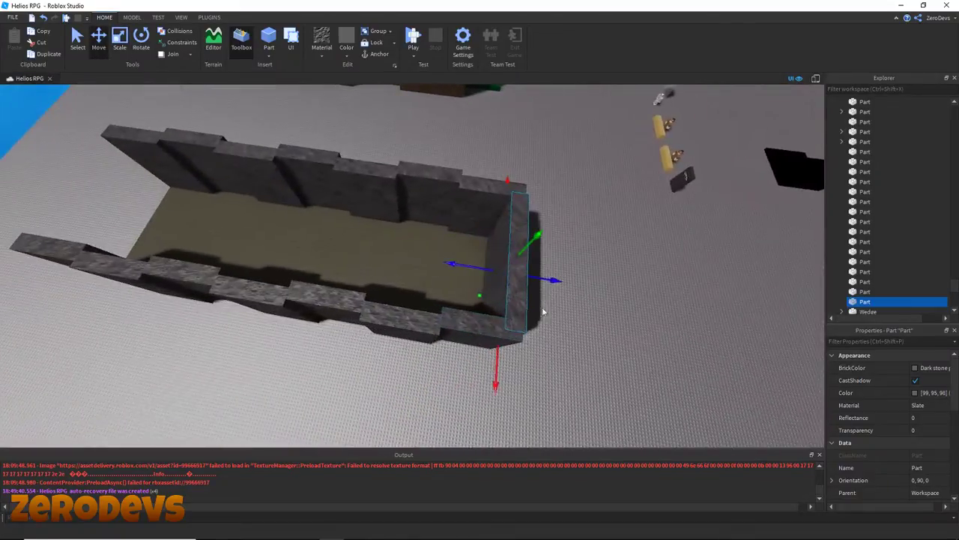
key("ctrl+d")
key("w")
key("a")
left_click_drag(544, 275, 135, 259)
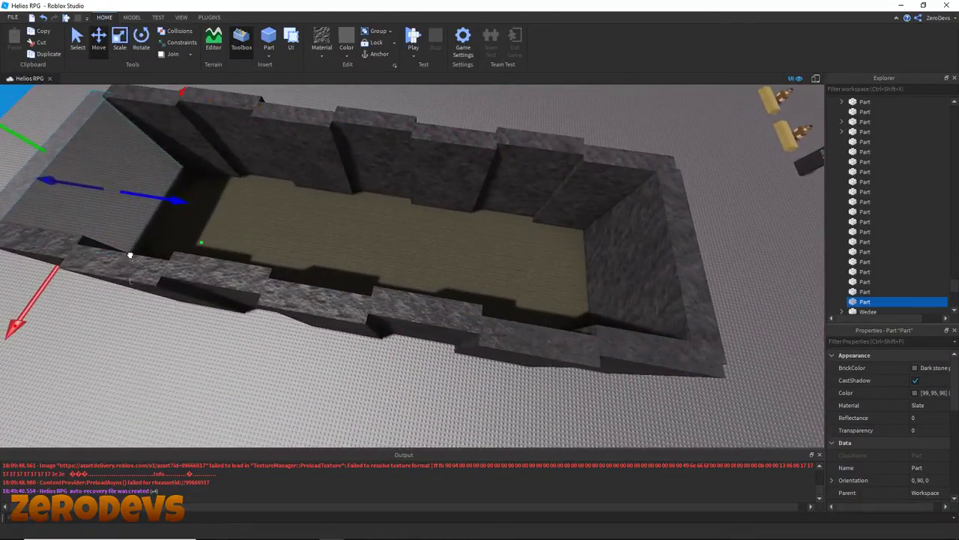
Fine-tune the copied end wall's position so it sits flush with the ends of the side walls.
right_click_drag(138, 257, 138, 257)
key("w")
key("a")
left_click_drag(406, 350, 383, 349)
key("a")
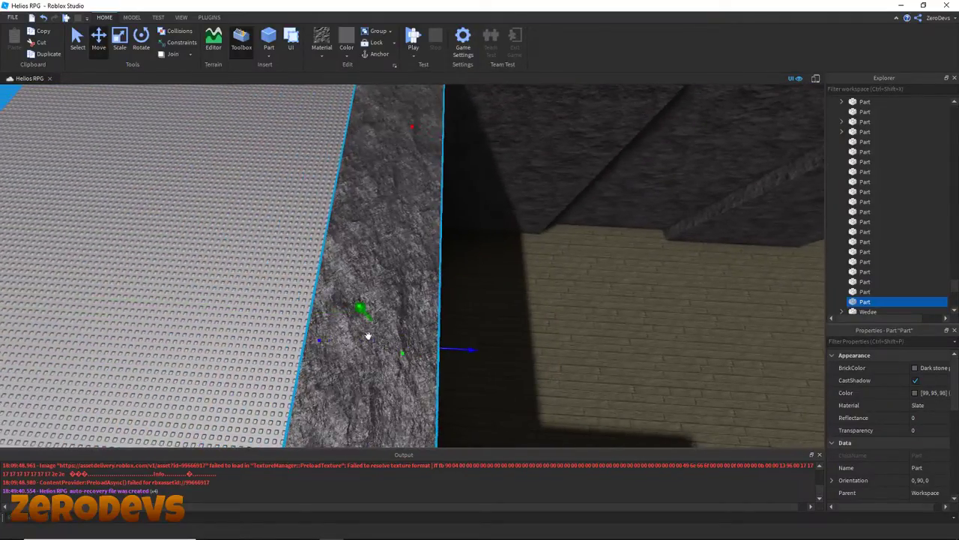
right_click_drag(364, 333, 296, 244)
right_click_drag(347, 409, 347, 409)
left_click_drag(380, 321, 368, 328)
key("a")
Inspect the enclosed room from inside and outside for gaps at the walls.
left_click(230, 311)
key("w")
right_click_drag(520, 328, 536, 325)
scroll(537, 325, "down", 10)
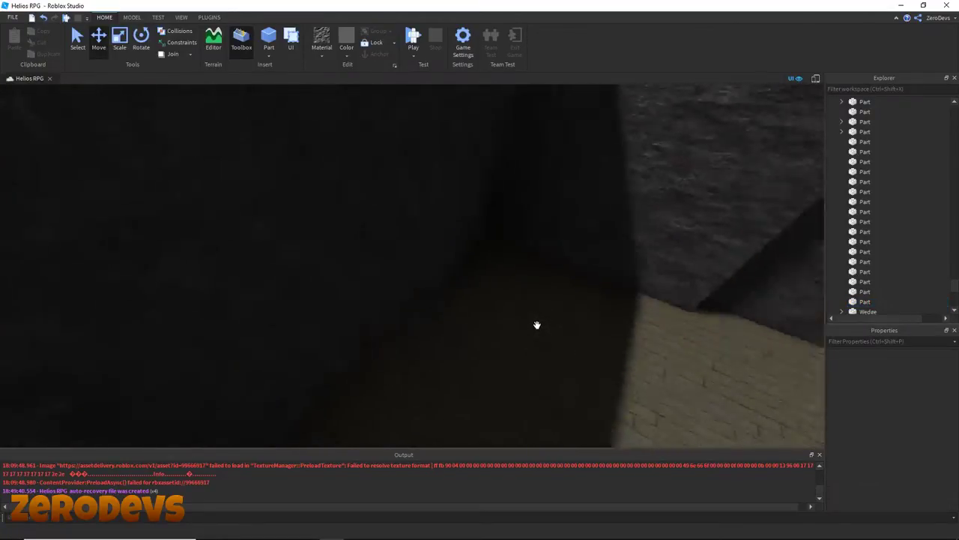
scroll(473, 300, "down", 6)
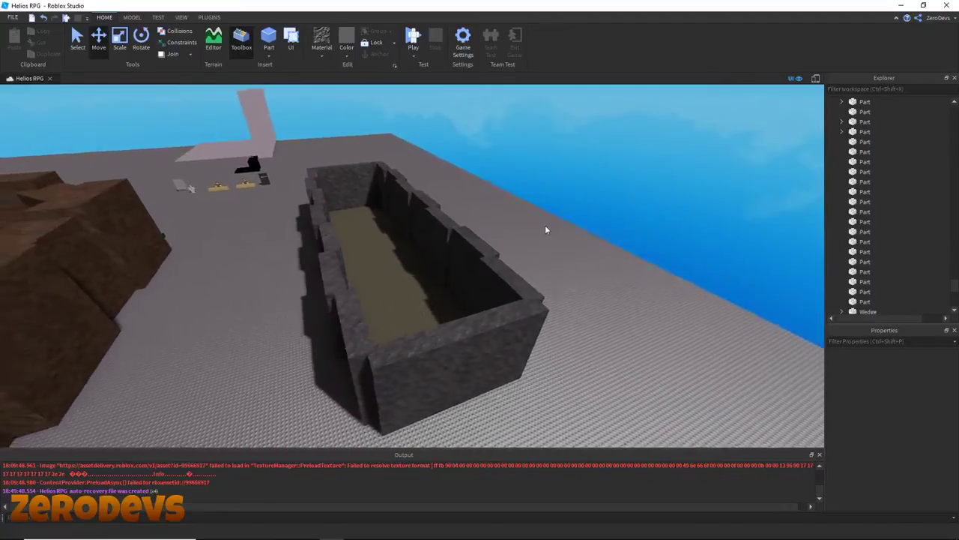
scroll(545, 225, "up", 8)
right_click_drag(545, 225, 545, 225)
scroll(545, 225, "down", 10)
Select all 17 parts of the room, anchor them, and move the room sideways toward the existing grass map.
left_click_drag(527, 424, 528, 424)
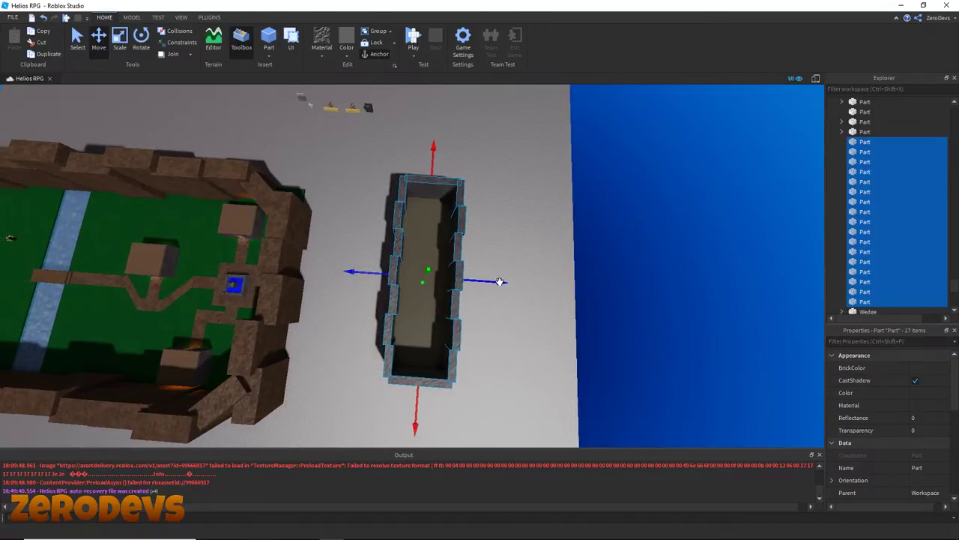
left_click_drag(500, 282, 431, 278)
Place a small slate part just above the floor inside the new room and copy its position value.
left_click(438, 263)
right_click_drag(438, 262, 476, 281)
scroll(439, 263, "up", 6)
scroll(446, 279, "down", 2)
scroll(446, 279, "up", 4)
scroll(405, 295, "down", 3)
key("w")
key("a")
right_click_drag(378, 206, 379, 206)
key("d")
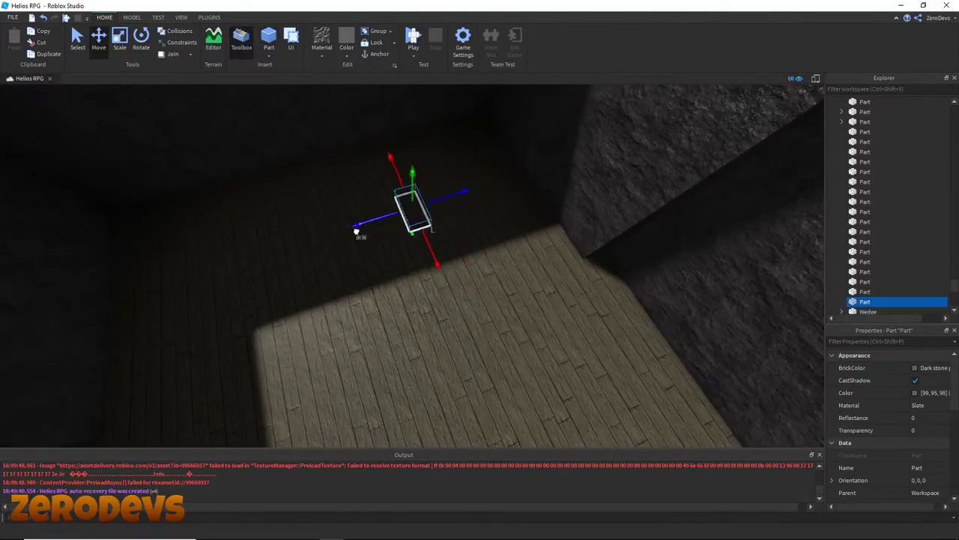
left_click_drag(327, 133, 322, 116)
key("a")
right_click_drag(480, 221, 480, 221)
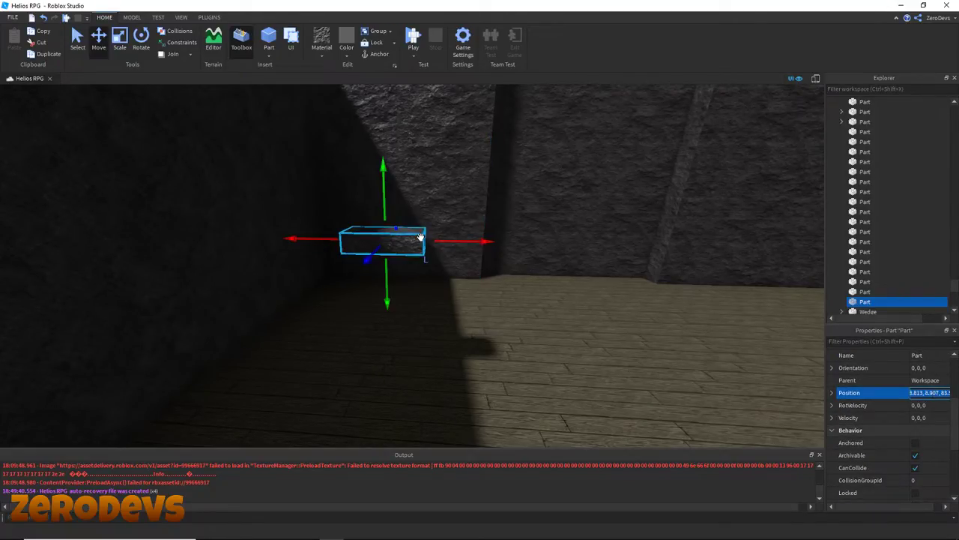
Select the AbyssTeleporter model on the grass map and rename it PortalRoomTele.
key("w")
right_click_drag(420, 236, 421, 237)
left_click(391, 294)
key("f")
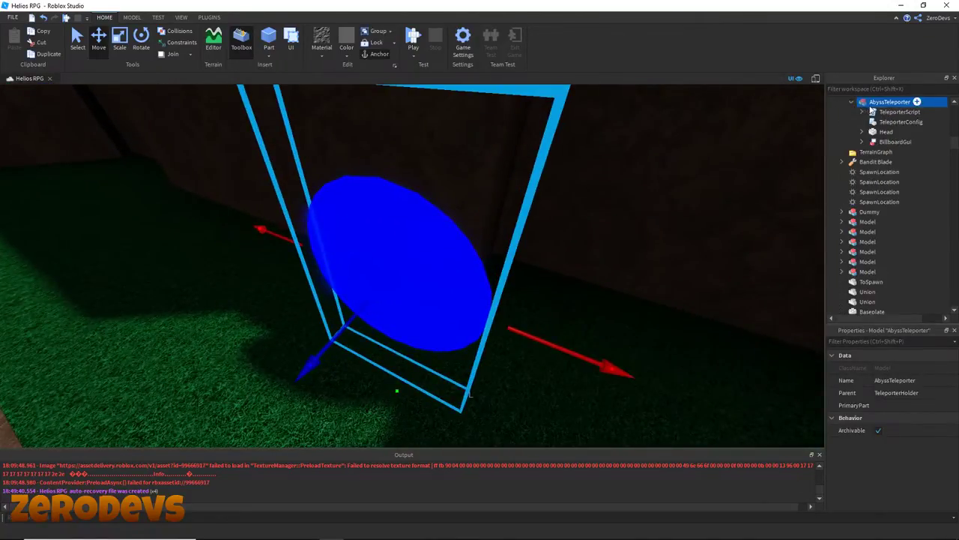
left_click(892, 167)
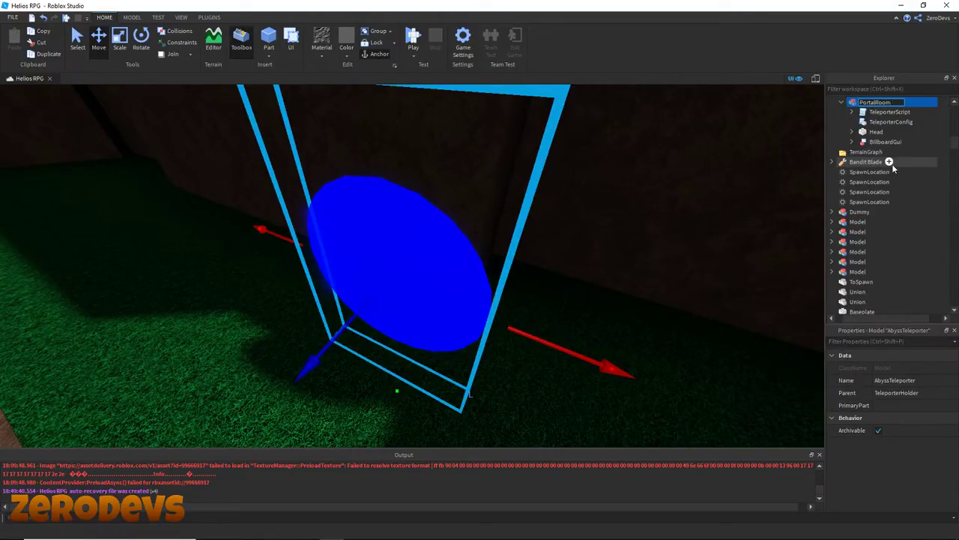
In PortalRoomTele's TeleporterConfig, set TeleporterPos to -158.813, 8.907, 83.561, RequiredLevel to 0 and Destination to "Portal Room".
double_click(885, 123)
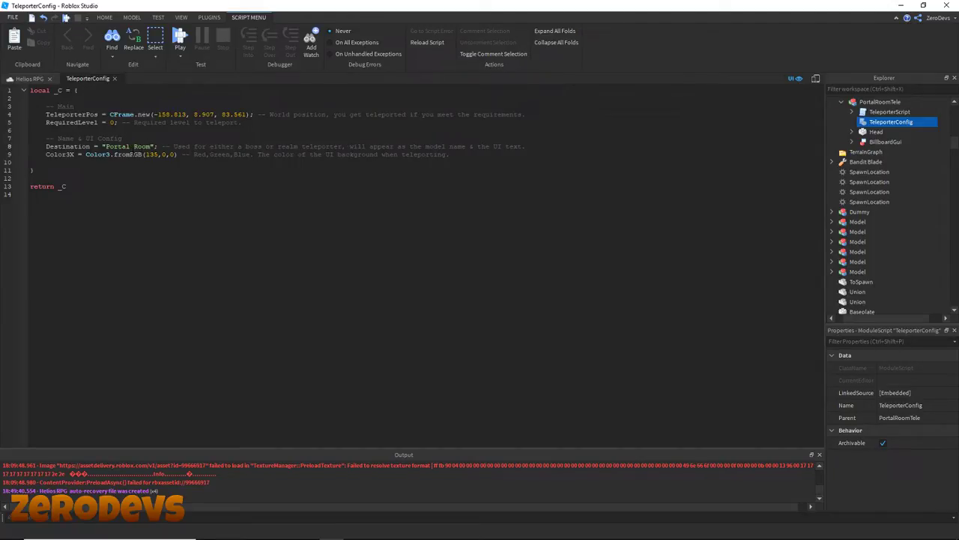
left_click(28, 78)
Recolor the Head part of PortalRoomTele to Electric blue.
left_click(354, 226)
scroll(899, 158, "up", 1)
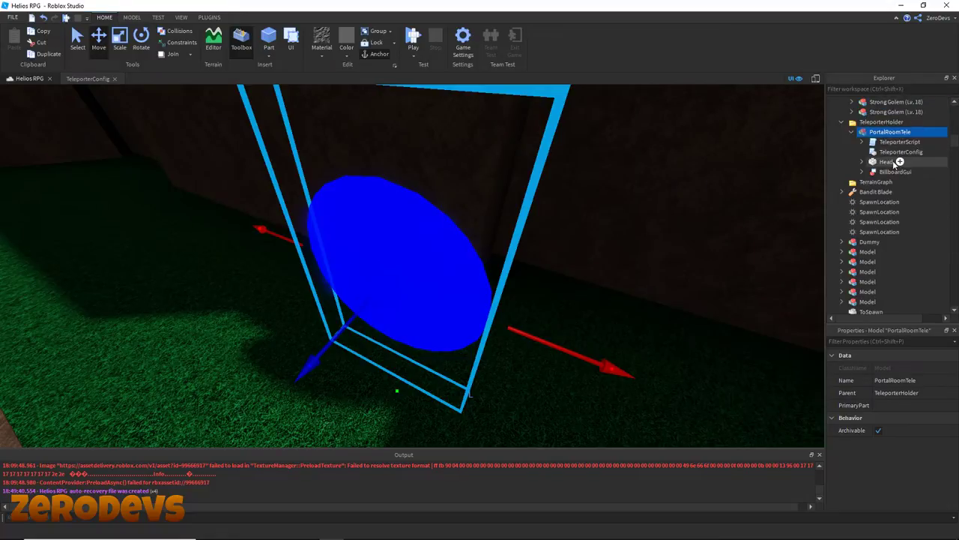
left_click(870, 161)
left_click(914, 369)
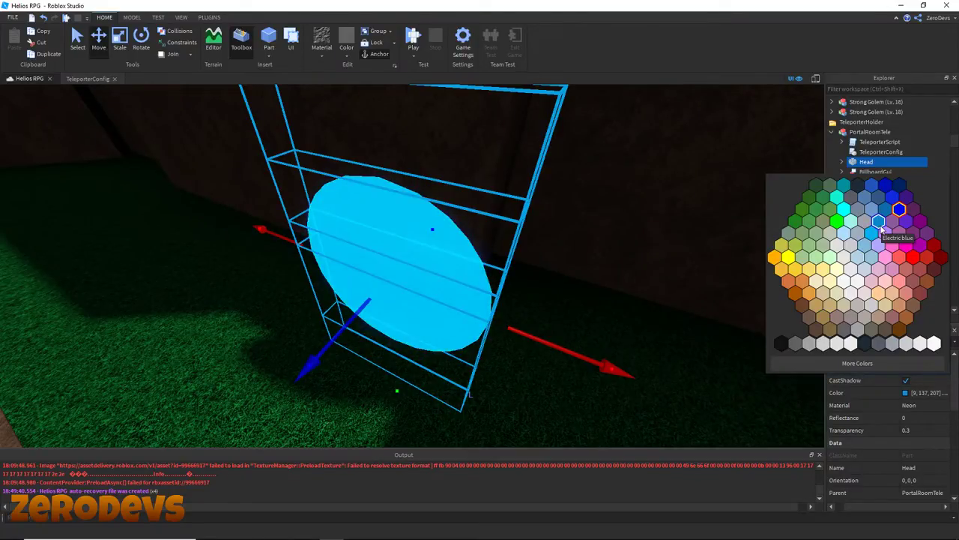
left_click(899, 210)
Copy the Head part's color value and set Color3X in TeleporterConfig to RGB 9, 137, 207.
left_click(937, 393)
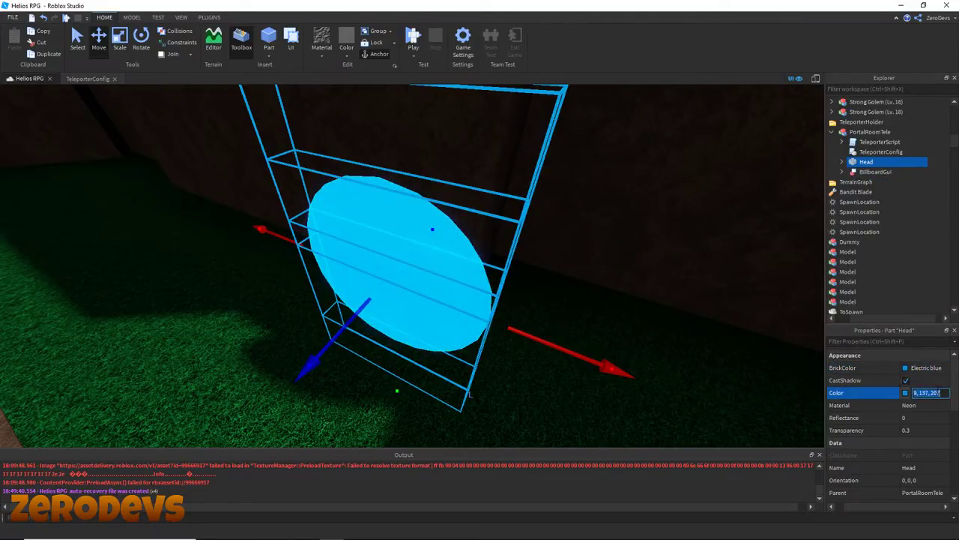
double_click(876, 150)
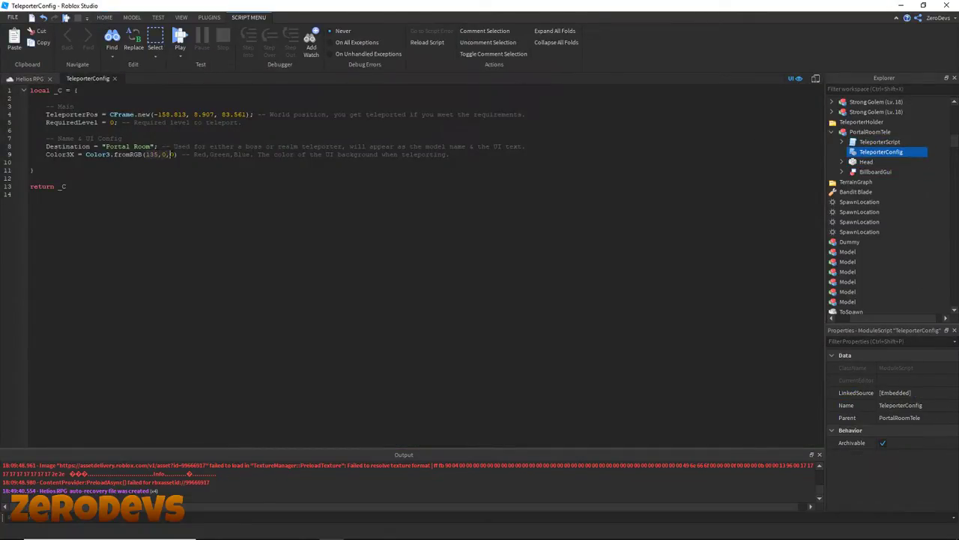
type("9, 137, 207")
left_click(30, 78)
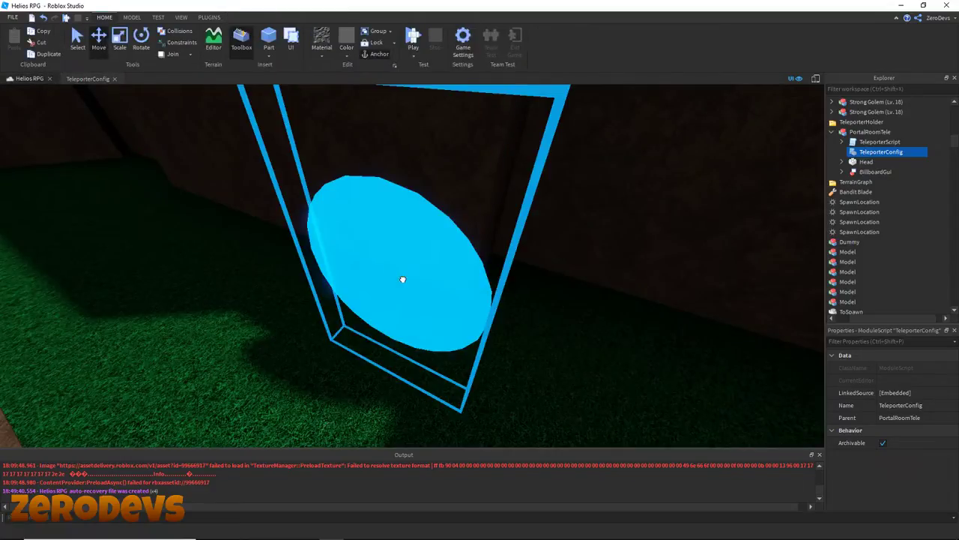
Select the recolored PortalRoomTele portal and start a play test of the game.
left_click(400, 278)
right_click_drag(401, 278, 428, 124)
scroll(428, 124, "down", 5)
left_click(414, 37)
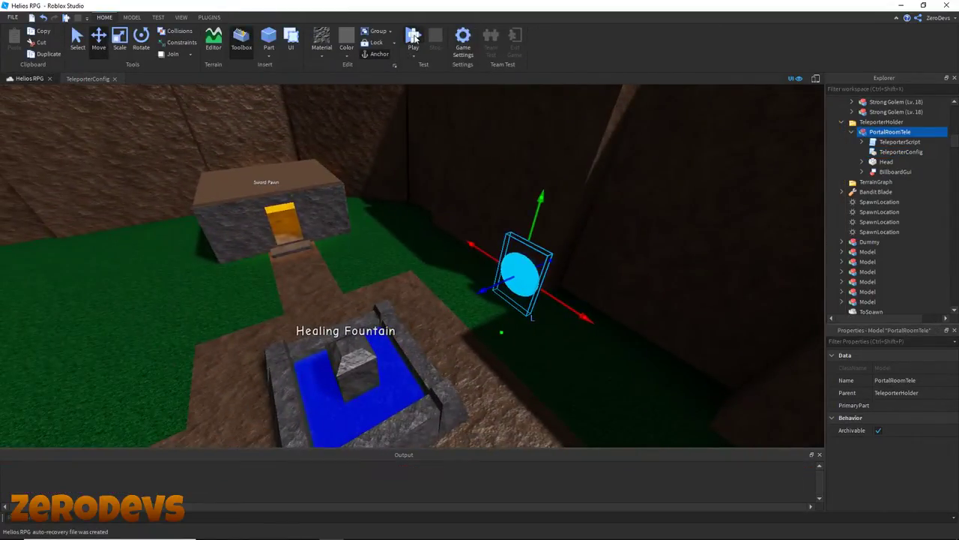
mouse_move(301, 523)
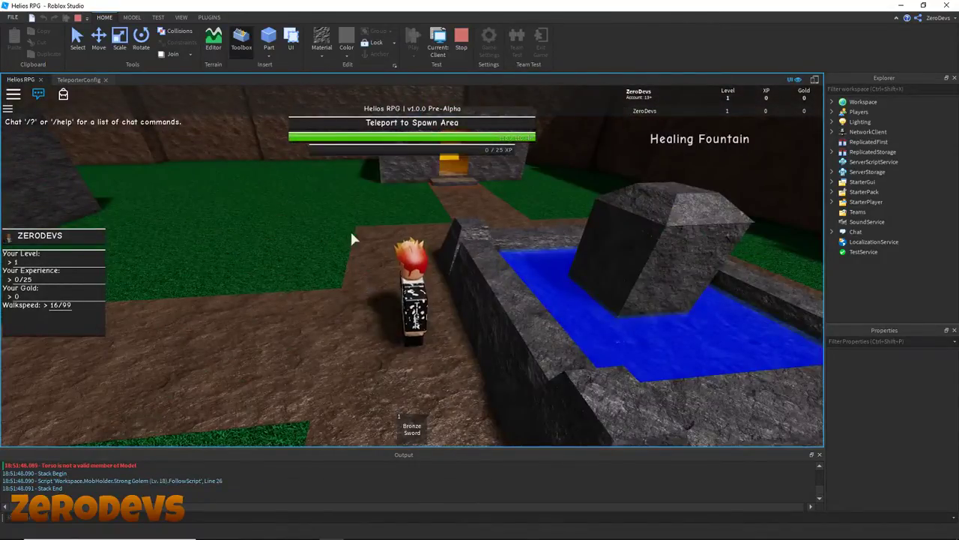
Walk the character around the healing fountain and into the Portal Room teleporter.
right_click_drag(352, 239, 478, 214)
key("a")
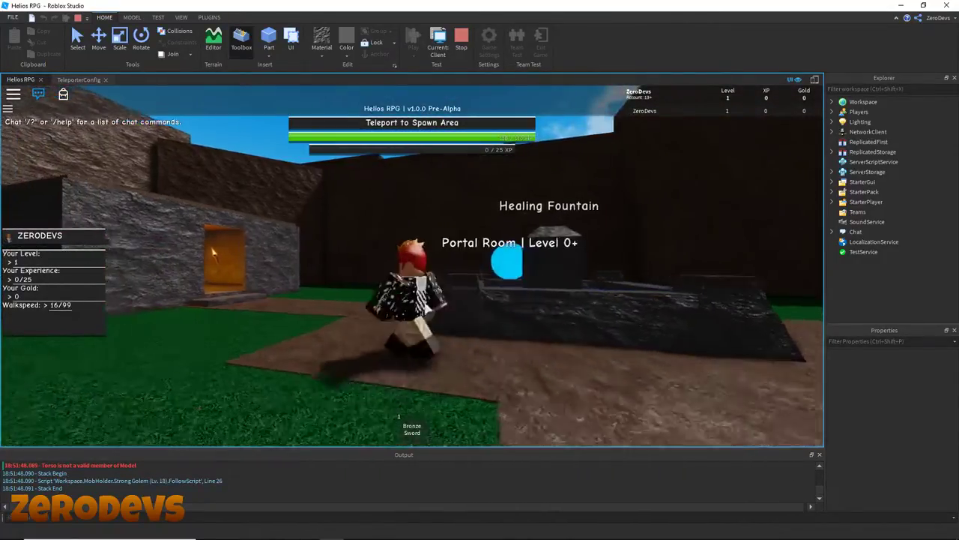
key("w")
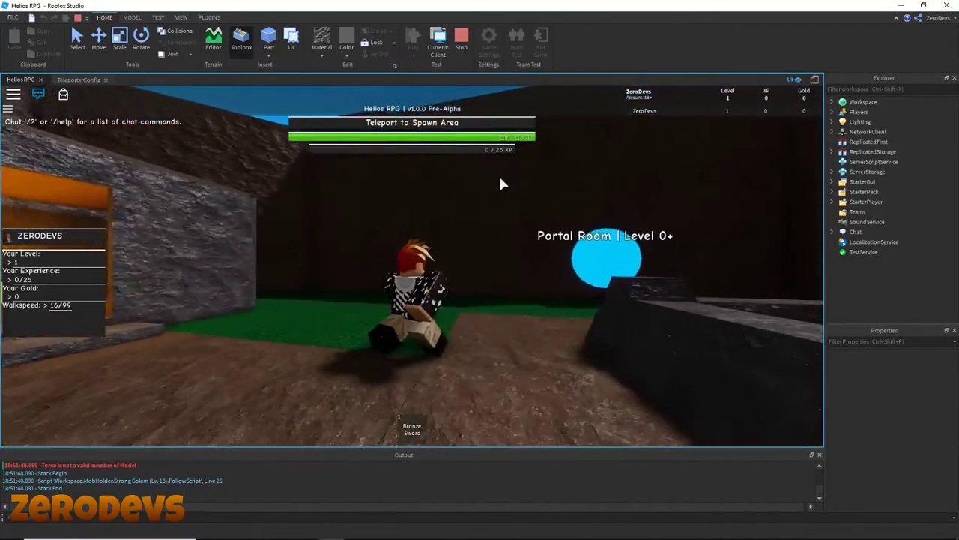
right_click_drag(430, 262, 469, 239)
key("w")
key("d")
key("a")
right_click_drag(383, 218, 383, 218)
key("w")
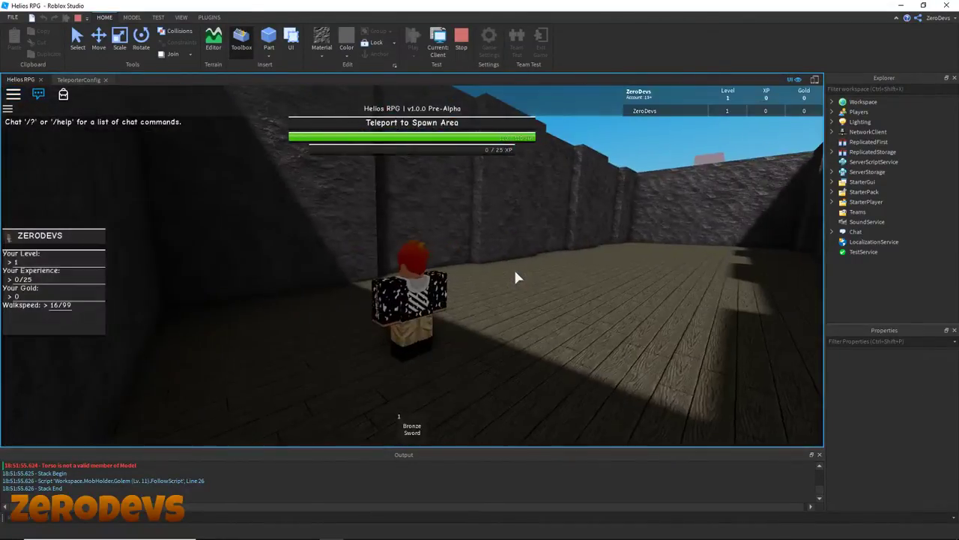
Look around the new room from the character's view and run along its wooden floor.
right_click_drag(515, 270, 514, 271)
scroll(514, 271, "down", 8)
scroll(466, 216, "up", 8)
right_click_drag(469, 217, 478, 202)
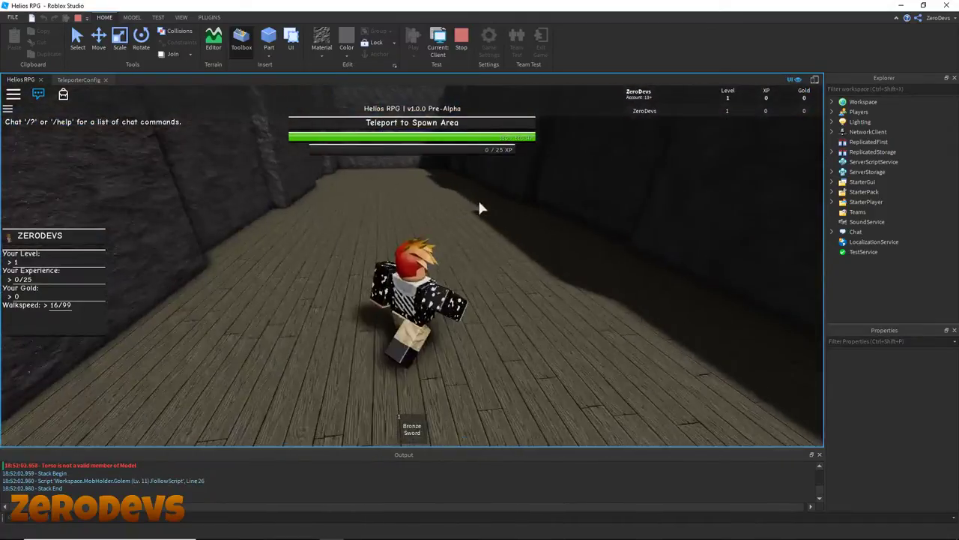
Teleport the character to the spawn area and stop the play test.
left_click(494, 125)
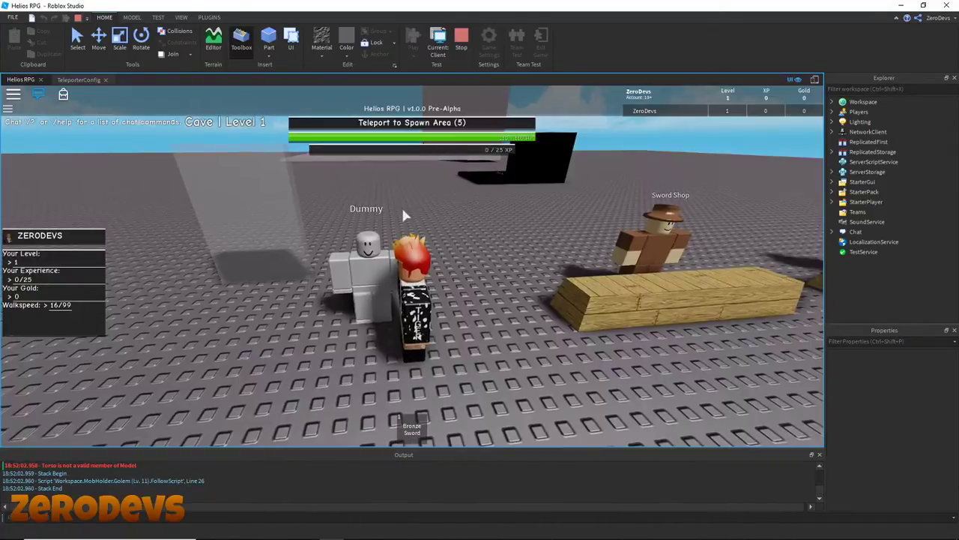
right_click_drag(403, 215, 404, 215)
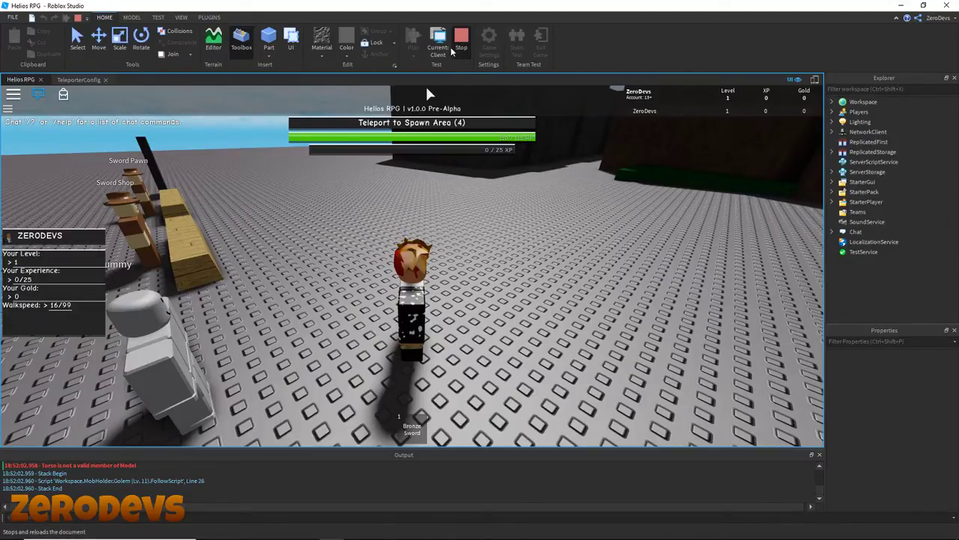
left_click(472, 52)
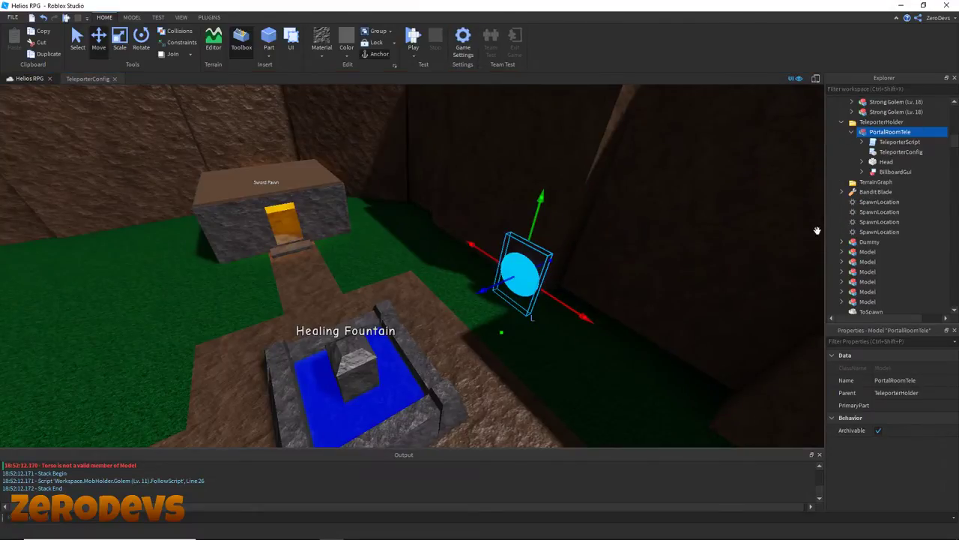
right_click_drag(543, 300, 544, 300)
key("w")
left_click_drag(337, 188, 701, 365)
left_click(691, 315)
right_click_drag(691, 315, 691, 315)
key("w")
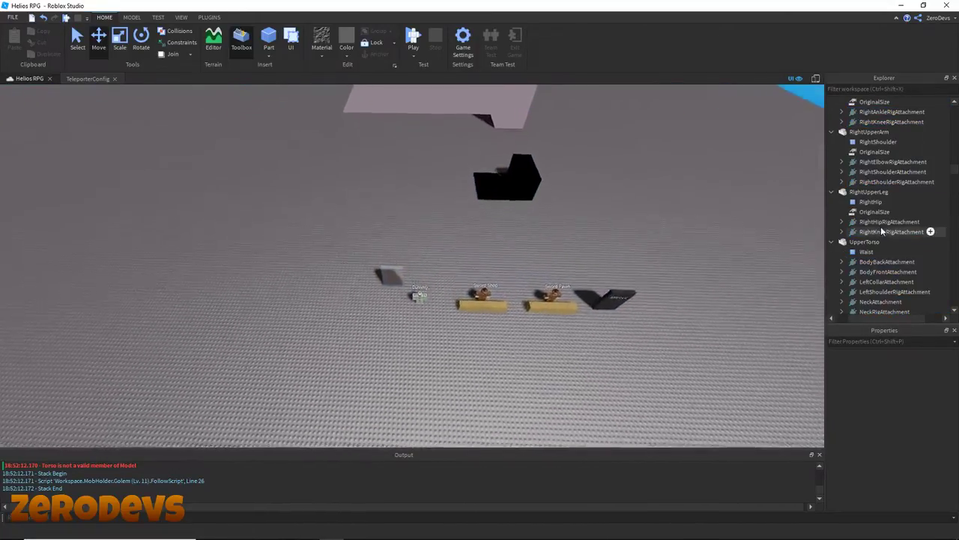
Look through the game's service folders and open the GameConfig script in ReplicatedStorage.
scroll(887, 229, "up", 10)
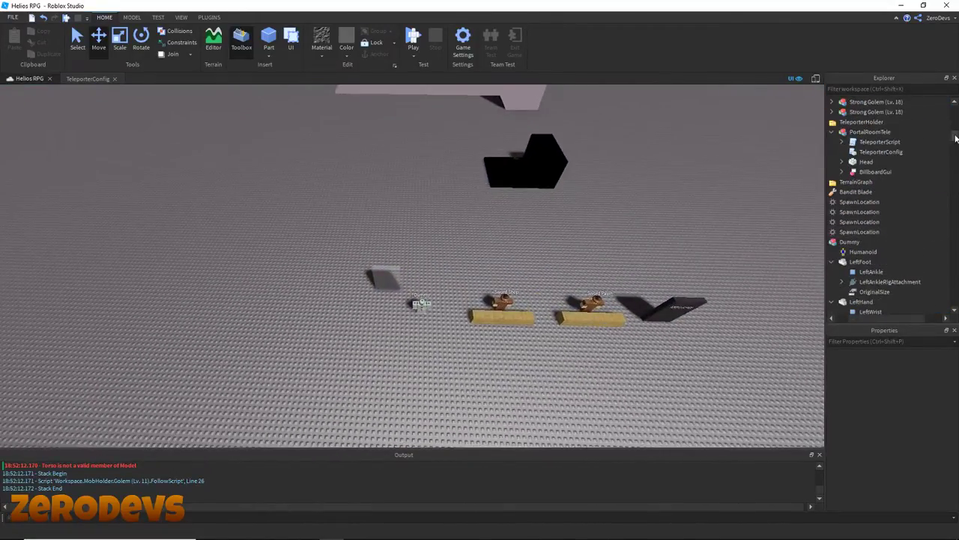
scroll(957, 138, "up", 10)
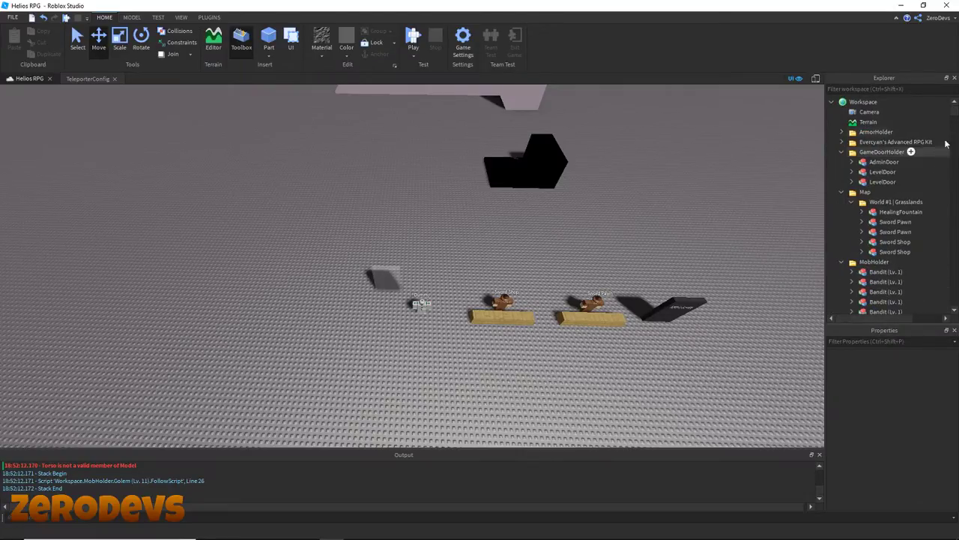
left_click_drag(954, 112, 884, 302)
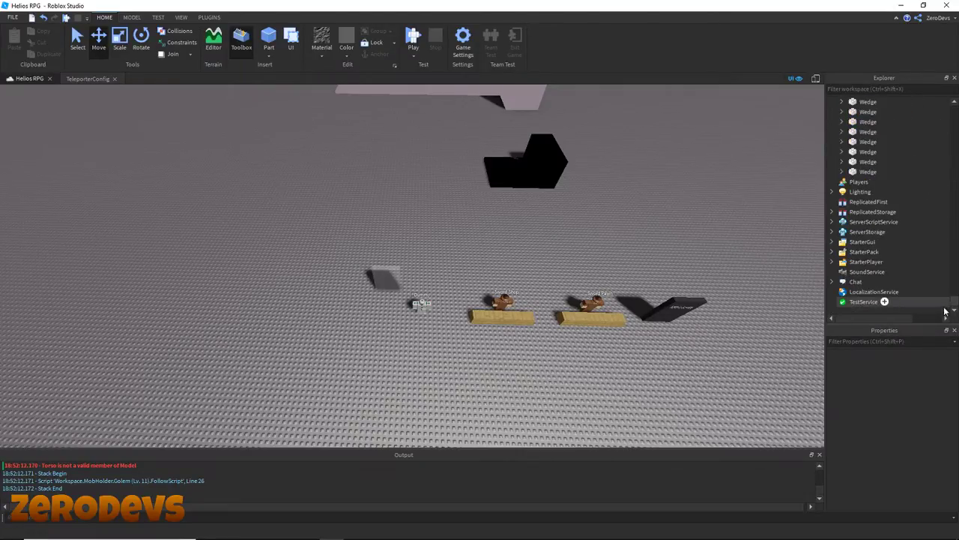
left_click(835, 233)
left_click(834, 233)
left_click(832, 221)
left_click(832, 222)
left_click(832, 212)
double_click(859, 254)
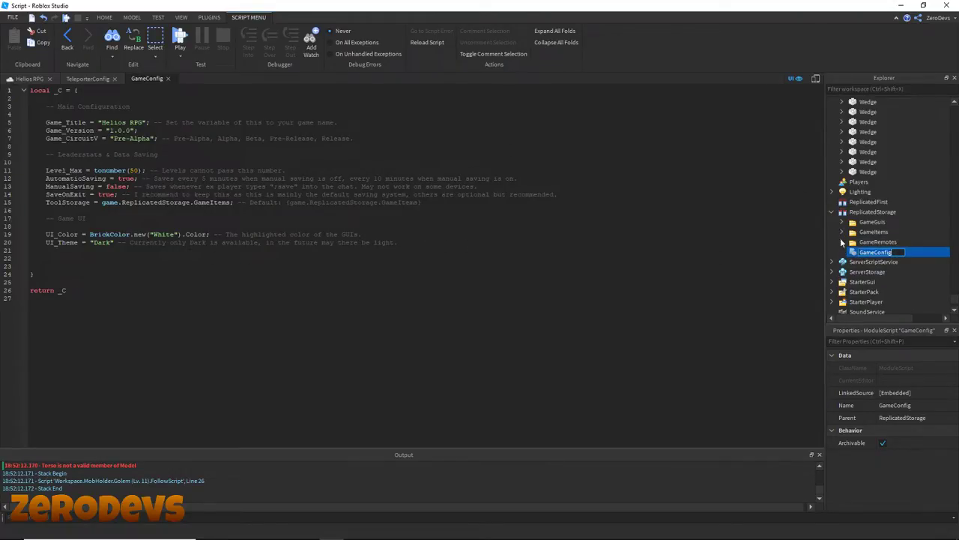
Check the ReplicatedStorage folders, then open and read the UIScript under PlayerMain in StarterGui.
left_click(842, 229)
left_click(841, 188)
left_click(841, 185)
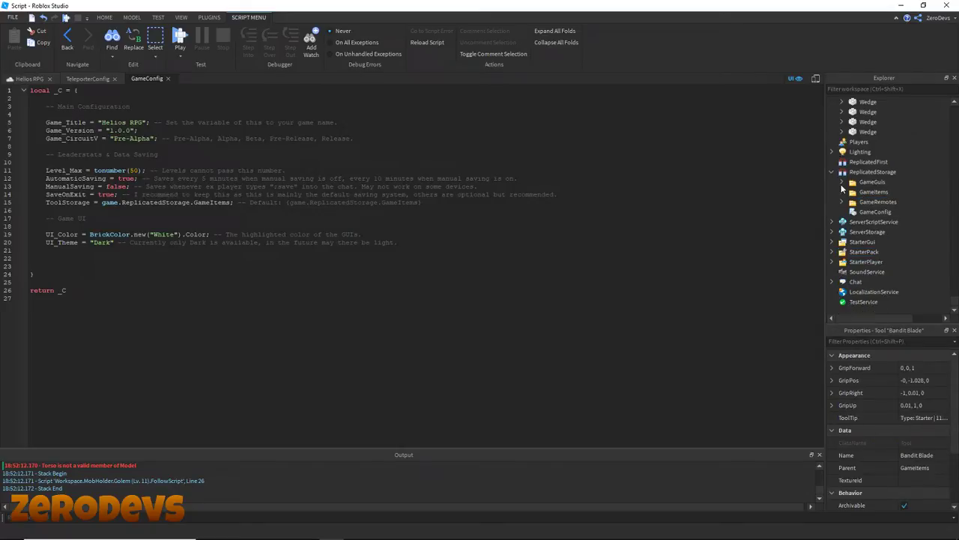
left_click(832, 241)
left_click(870, 252)
left_click(842, 252)
left_click(855, 262)
double_click(874, 261)
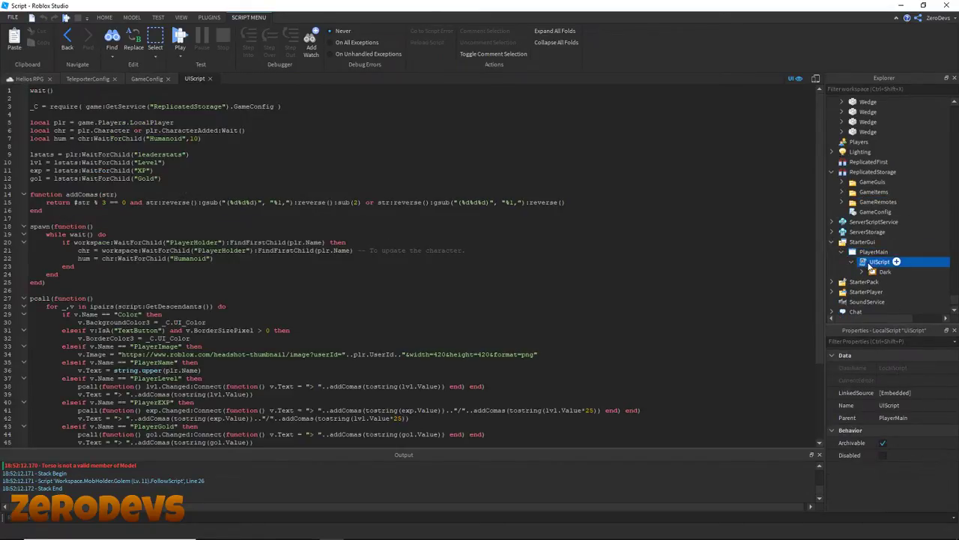
scroll(308, 235, "down", 4)
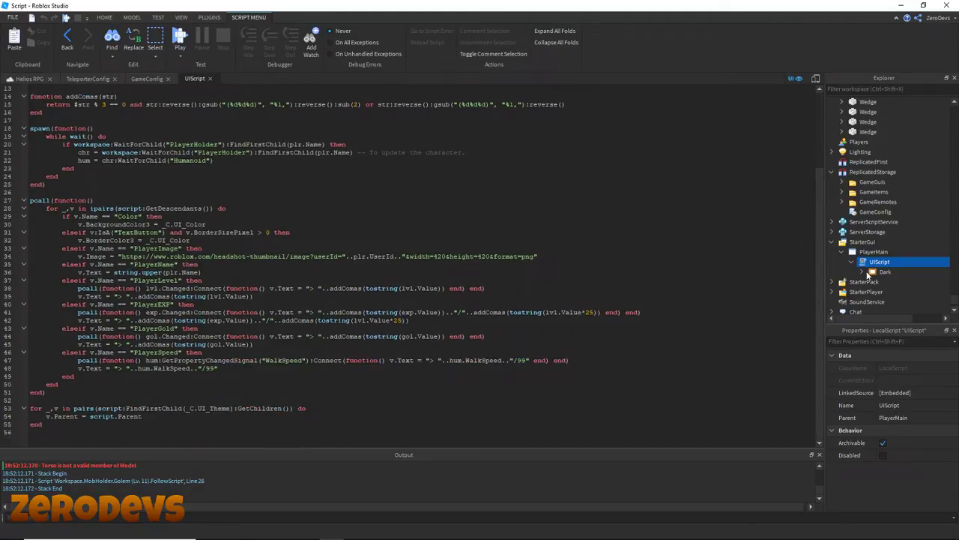
Expand the Dark interface theme and examine the properties of the TextButton inside its Button frame.
left_click(862, 273)
scroll(866, 264, "down", 2)
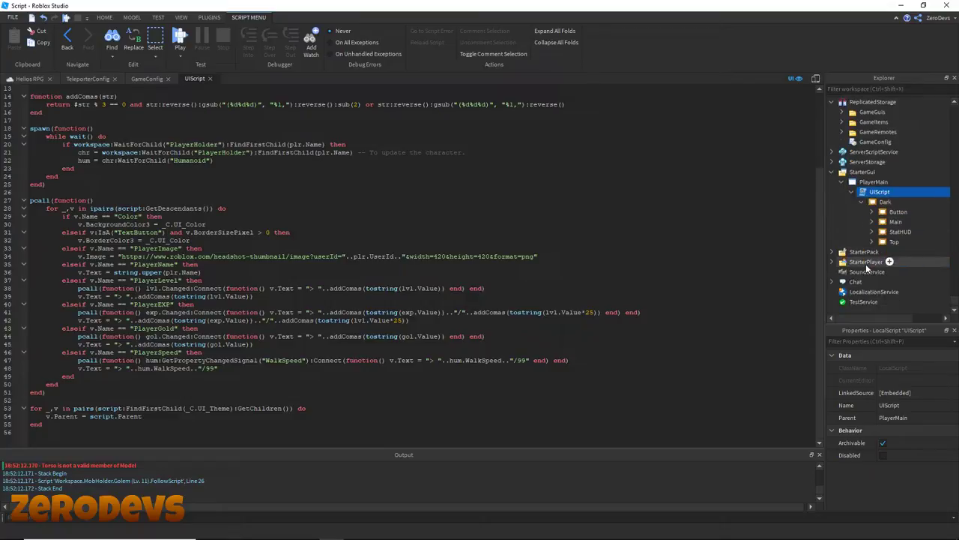
left_click(873, 222)
left_click(873, 223)
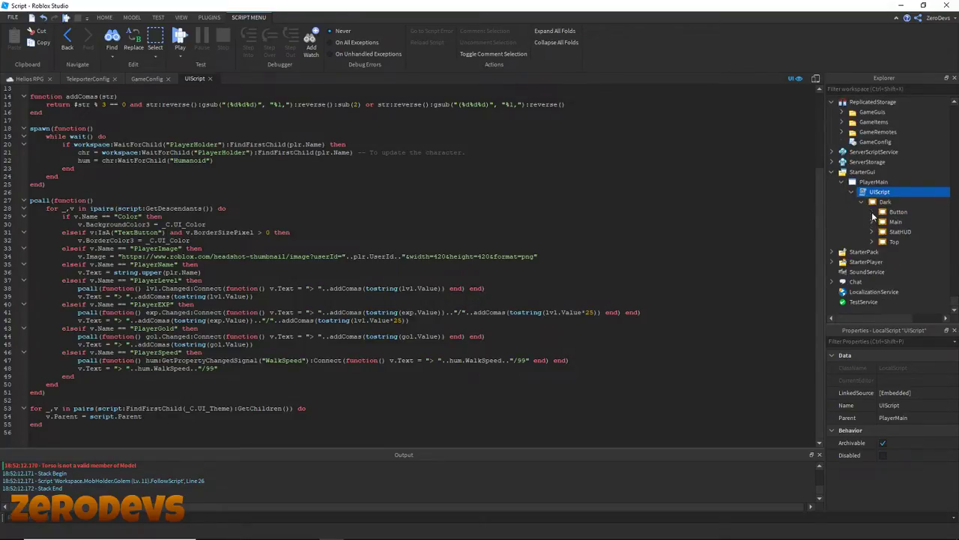
left_click(872, 213)
left_click(883, 221)
left_click(915, 252)
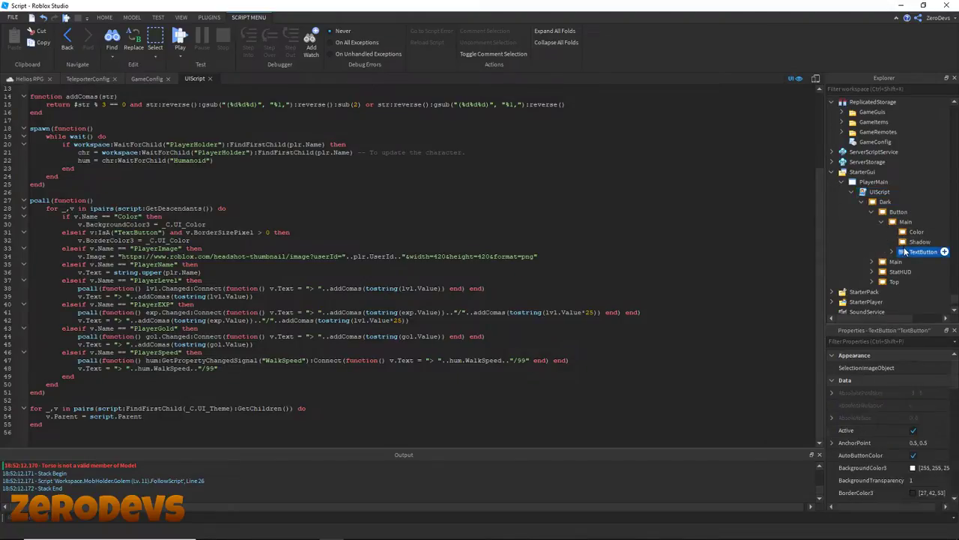
scroll(913, 396, "down", 5)
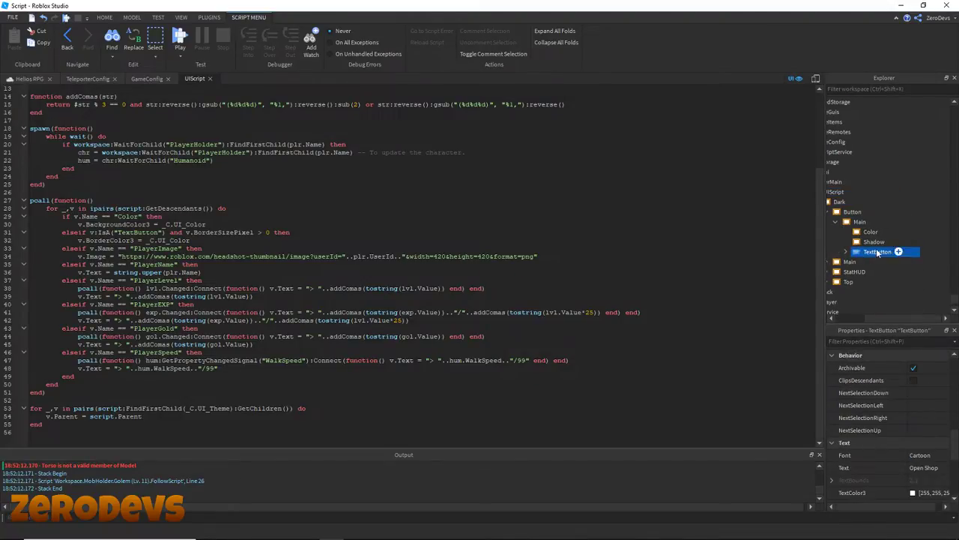
left_click_drag(876, 320, 852, 319)
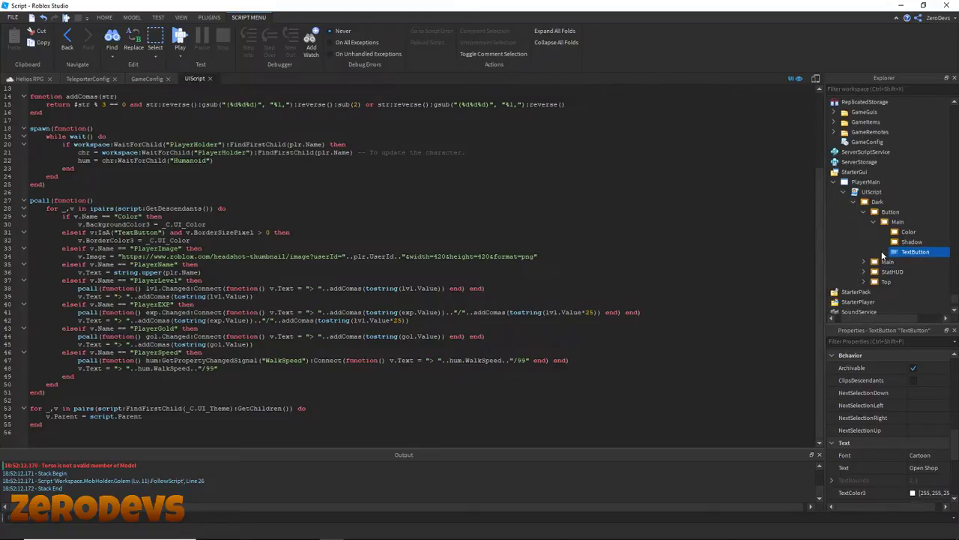
Look through the Dark theme's Main and Top frames, then open and read the LocalScript under Content.
left_click(866, 213)
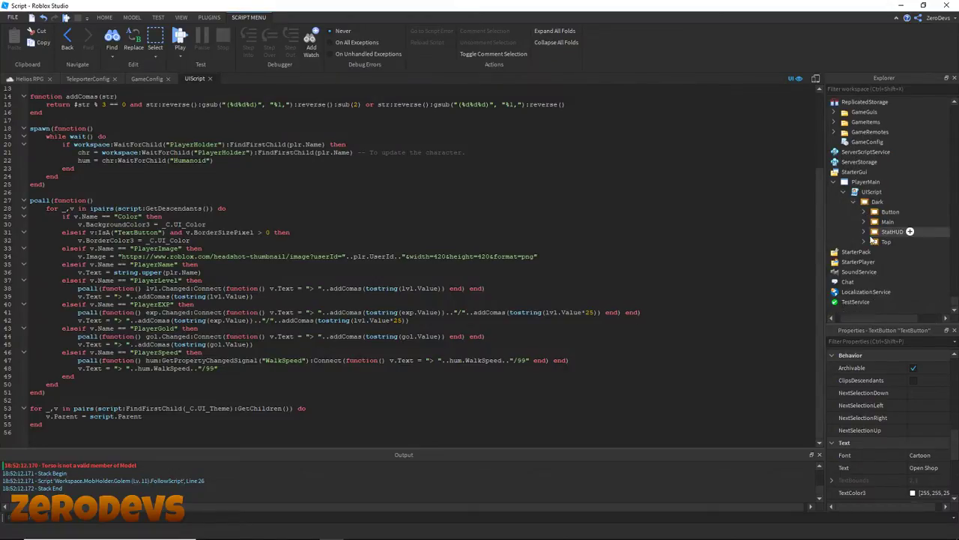
left_click(863, 223)
scroll(870, 226, "down", 4)
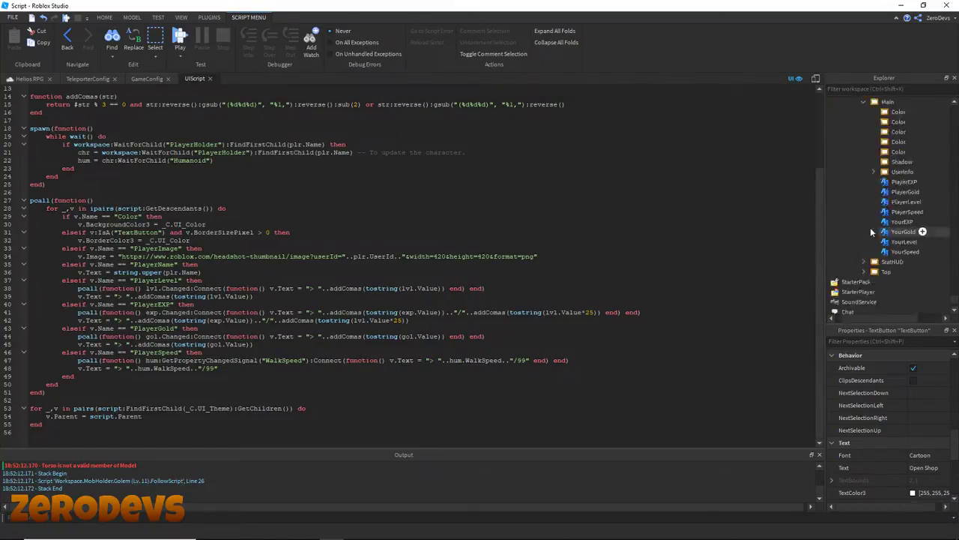
scroll(878, 212, "up", 1)
left_click(864, 133)
left_click(864, 241)
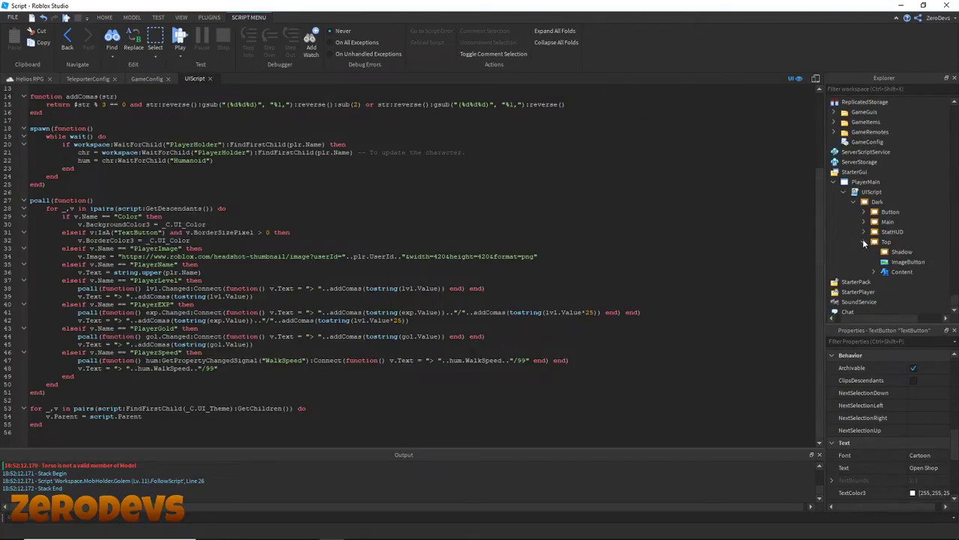
left_click(892, 276)
left_click(881, 282)
double_click(881, 282)
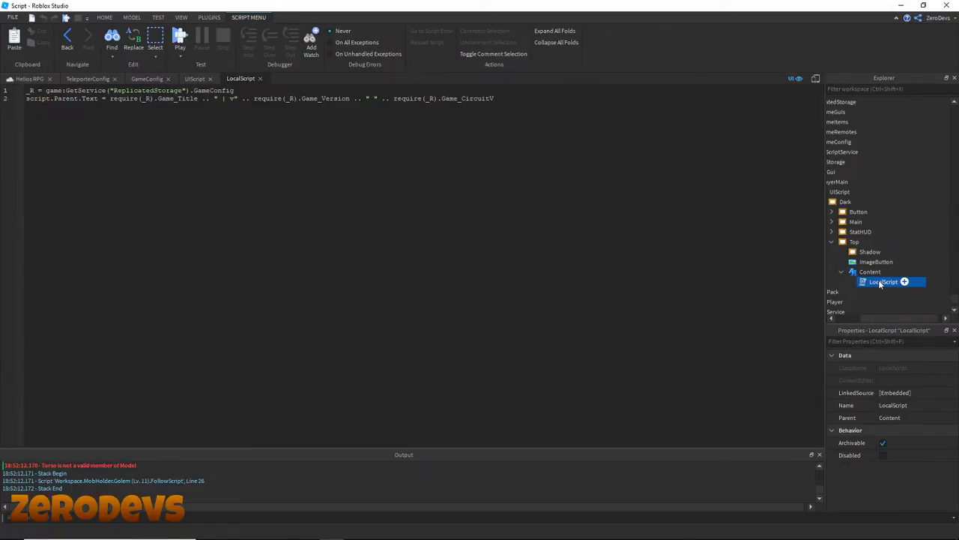
Return to the Helios RPG place and locate the ToSpawn part beside the Dummy.
left_click(28, 79)
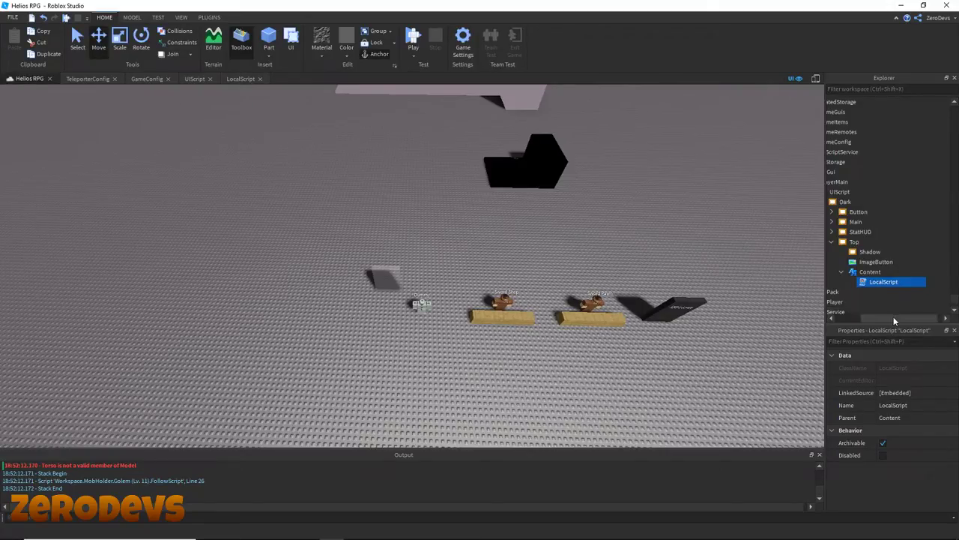
scroll(899, 255, "up", 10)
scroll(892, 241, "up", 5)
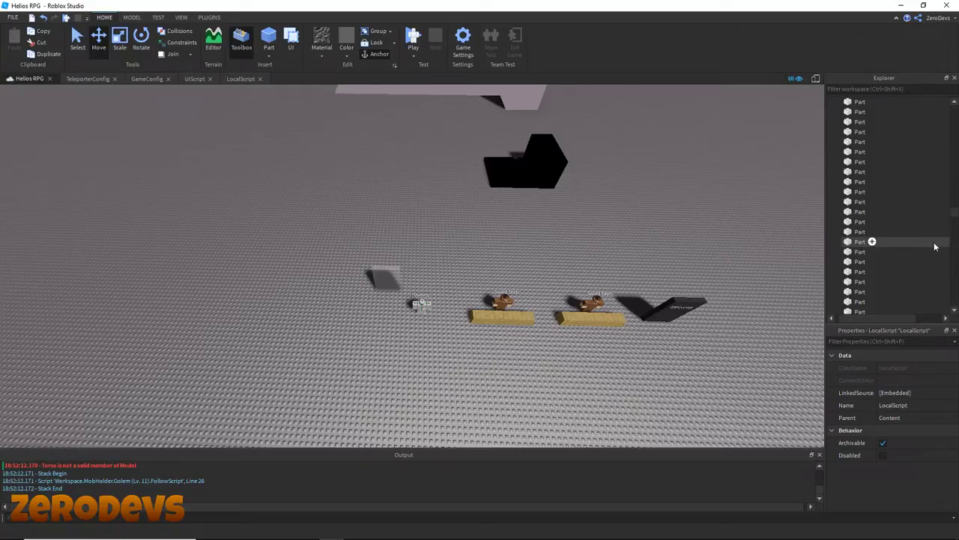
scroll(934, 247, "up", 5)
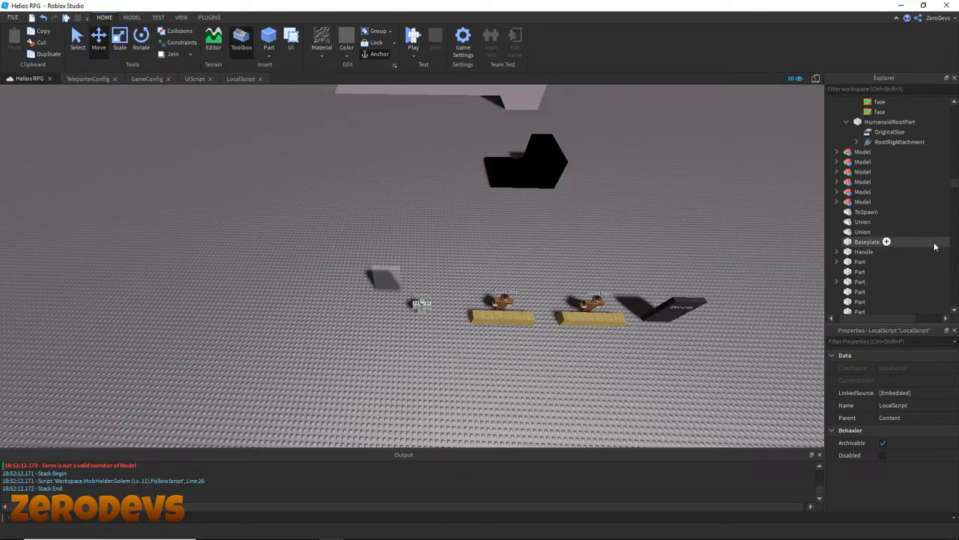
left_click(869, 212)
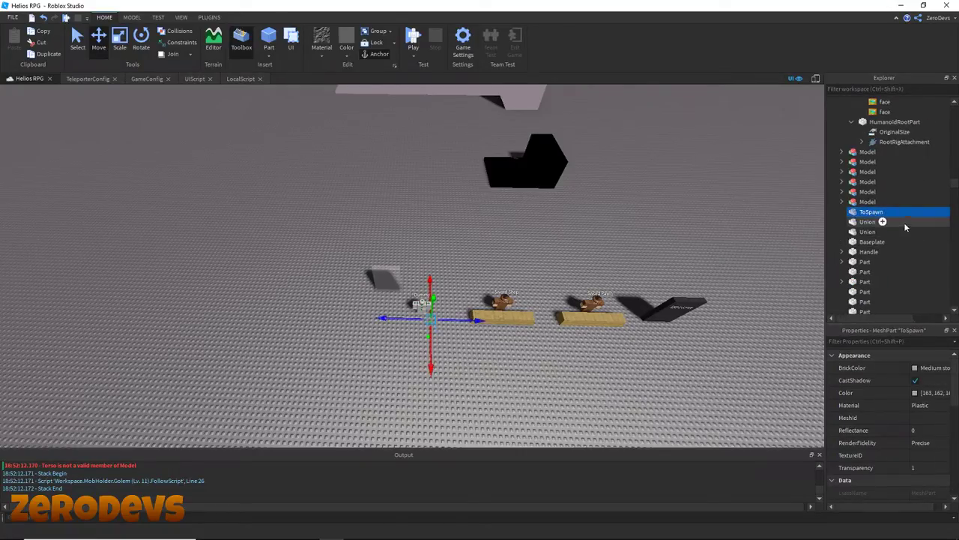
key("f")
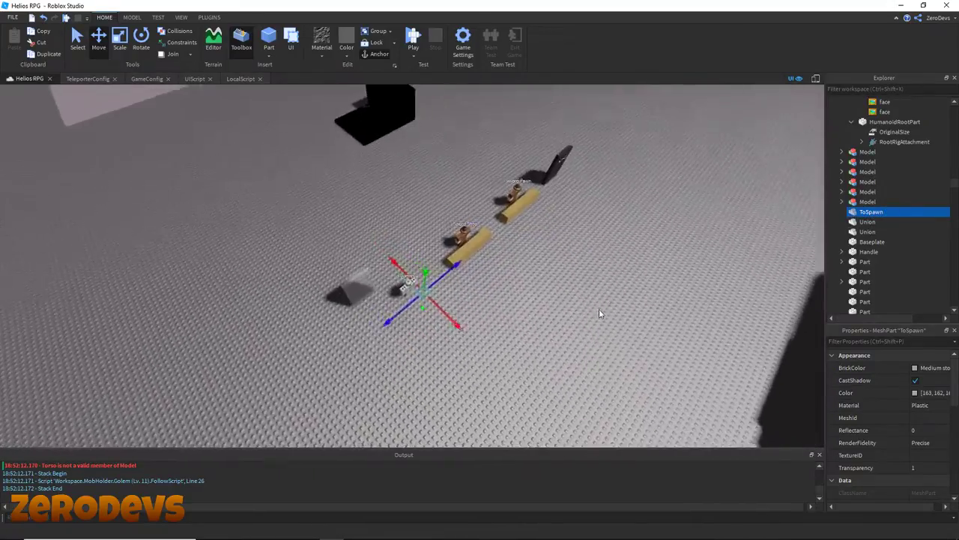
key("ctrl+1")
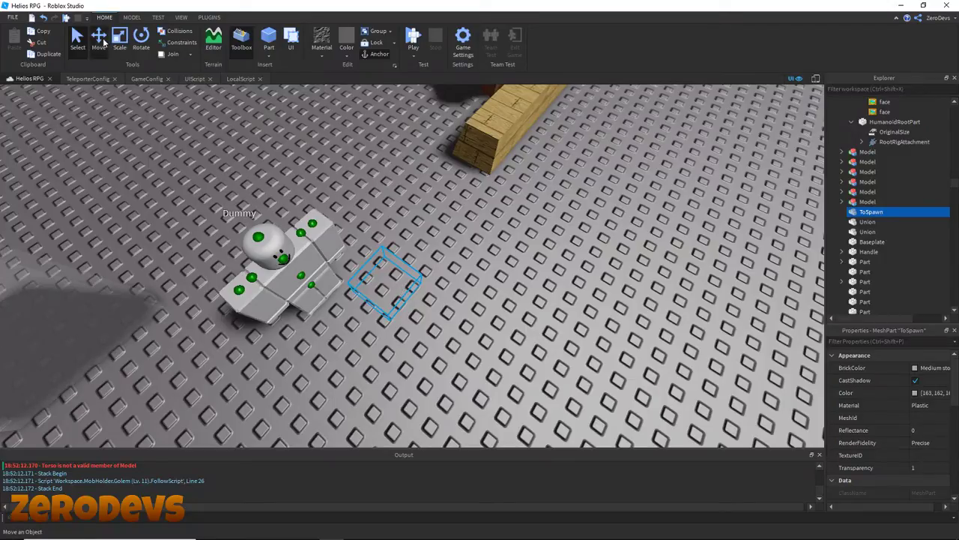
Filter the object tree for ToSpawn and move the part from beside the Dummy into the walled grass village.
left_click(104, 43)
scroll(514, 360, "down", 6)
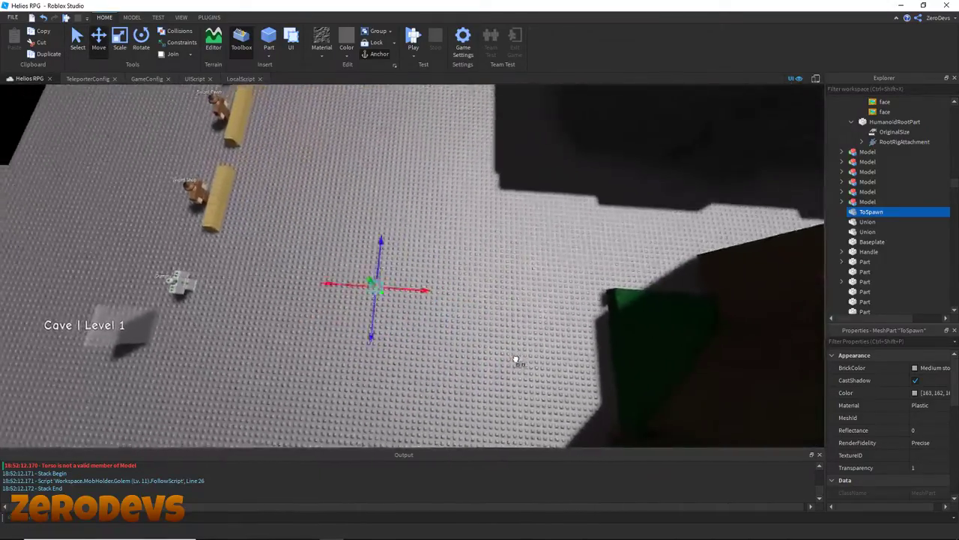
type("sd")
type("ToSpawn")
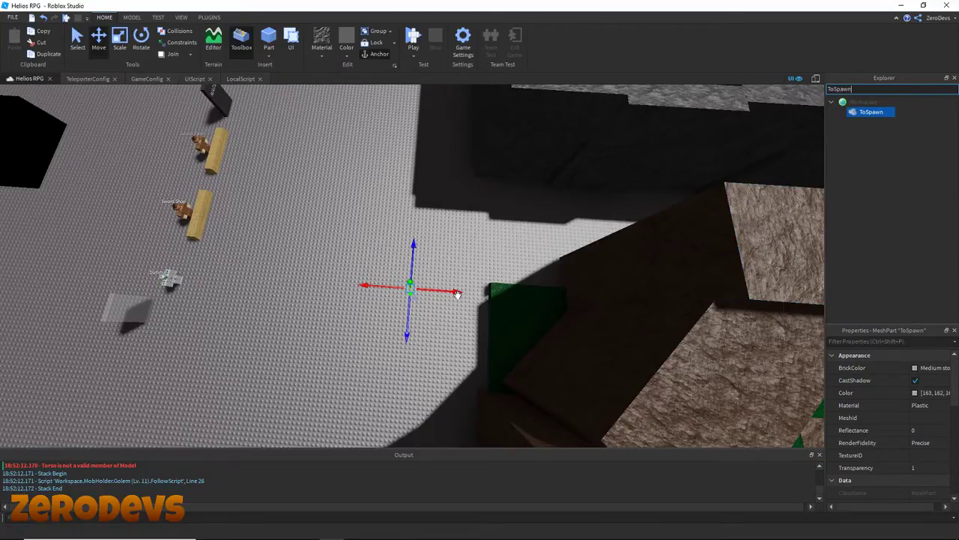
left_click_drag(458, 291, 575, 288)
key("d")
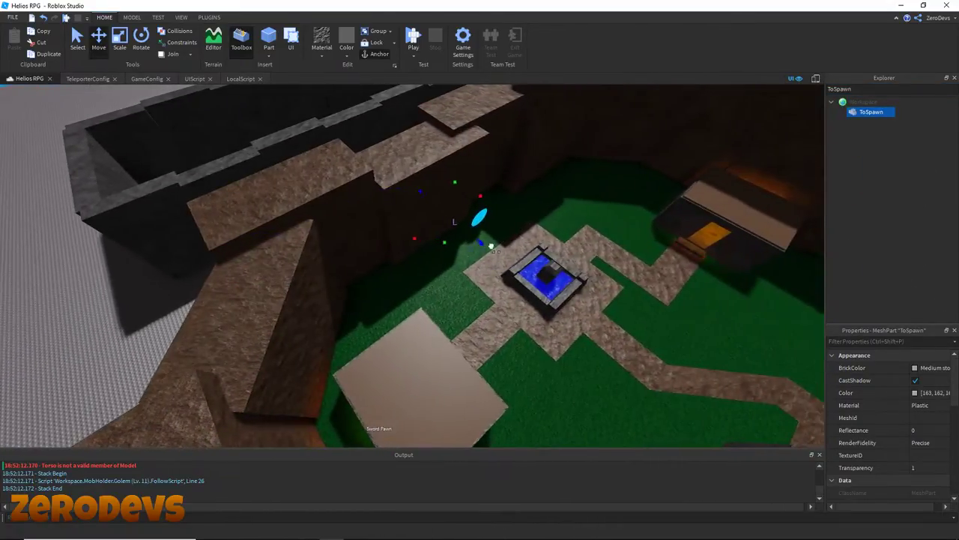
key("d")
left_click_drag(499, 250, 566, 341)
Place the ToSpawn part directly in front of the Healing Fountain and clear the object filter.
key("w")
scroll(565, 344, "up", 5)
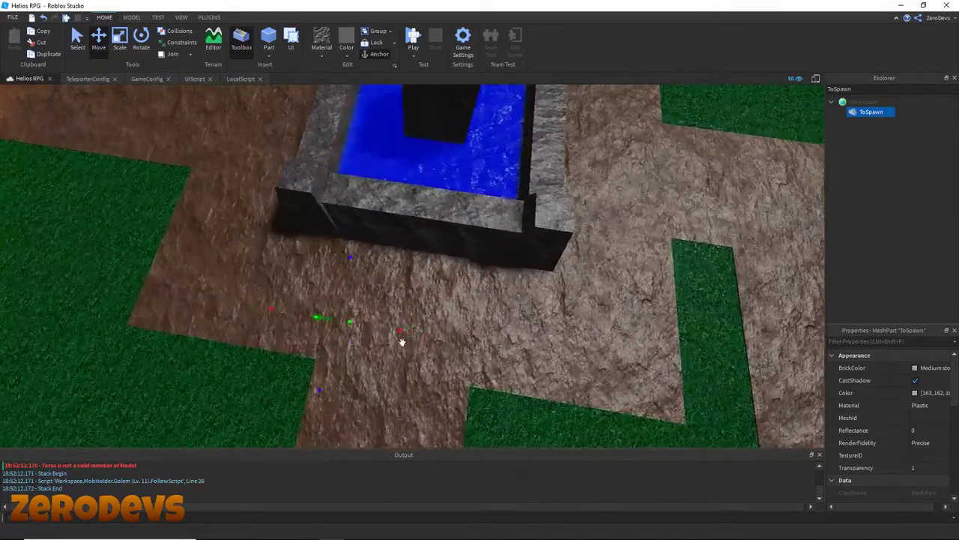
mouse_move(419, 335)
left_mouse_down()
mouse_move(428, 338)
mouse_move(427, 328)
left_mouse_up()
right_click_drag(426, 329, 420, 323)
left_click_drag(276, 171, 268, 245)
left_click_drag(332, 276, 289, 278)
key("d")
right_click_drag(289, 278, 289, 279)
key("w")
double_click(891, 89)
key("BackSpace")
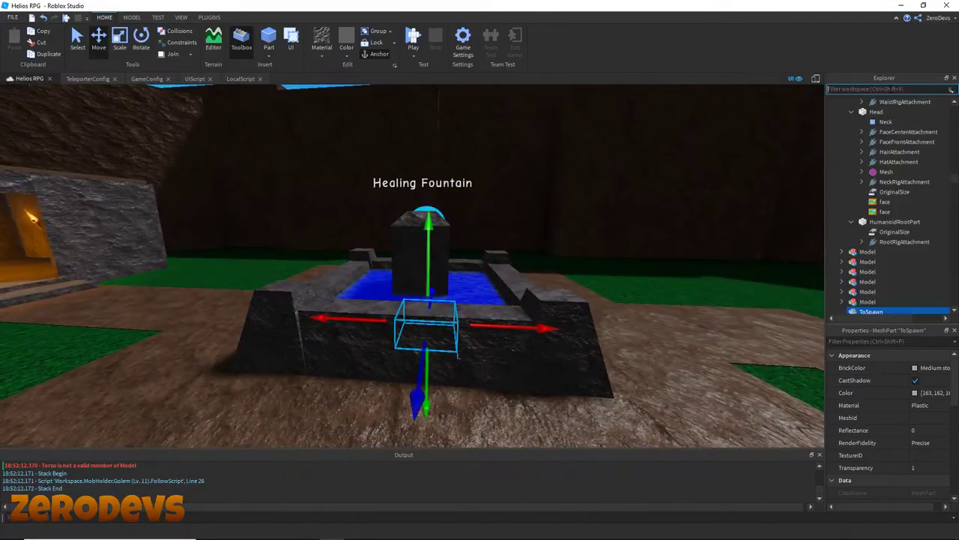
Duplicate the portal room's wood-plank floor and move the copy out past the baseplate, alongside the village.
left_click(633, 292)
key("s")
right_click_drag(634, 292, 544, 248)
key("w")
key("s")
key("w")
right_click_drag(359, 286, 358, 287)
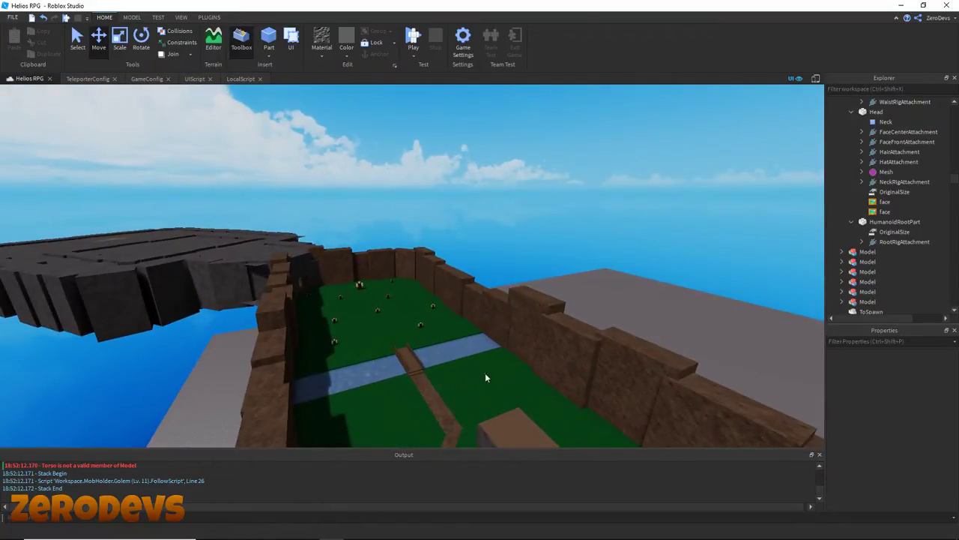
key("s")
mouse_move(386, 330)
right_mouse_down()
mouse_move(435, 339)
mouse_move(386, 330)
right_mouse_up()
key("w")
left_click(448, 251)
key("s")
right_click_drag(452, 250, 452, 249)
left_click_drag(353, 263, 680, 244)
key("s")
right_click_drag(590, 256, 542, 265)
left_click_drag(289, 163, 283, 154)
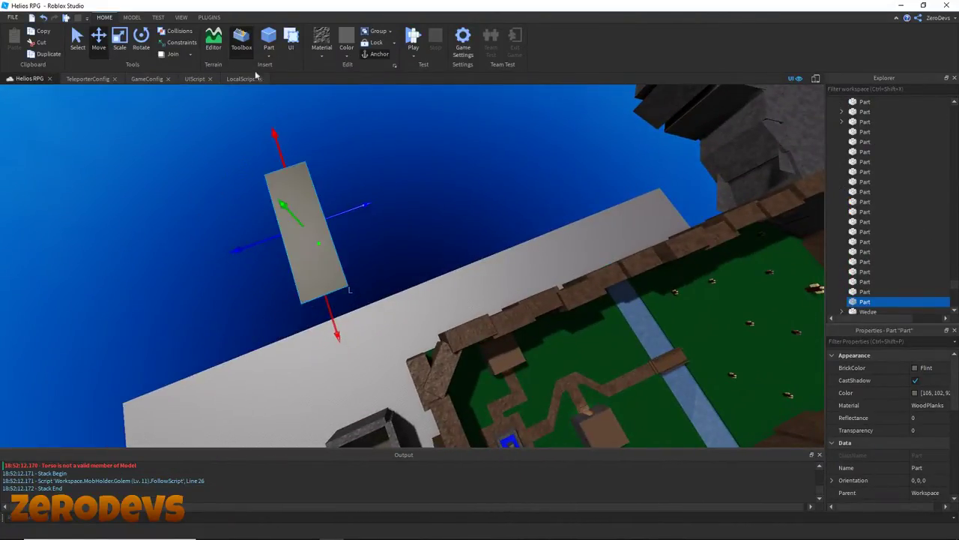
Widen the copied floor, set its material to Sand and its colour to Pastel brown.
left_click(114, 50)
left_click_drag(335, 219, 453, 201)
left_click(324, 55)
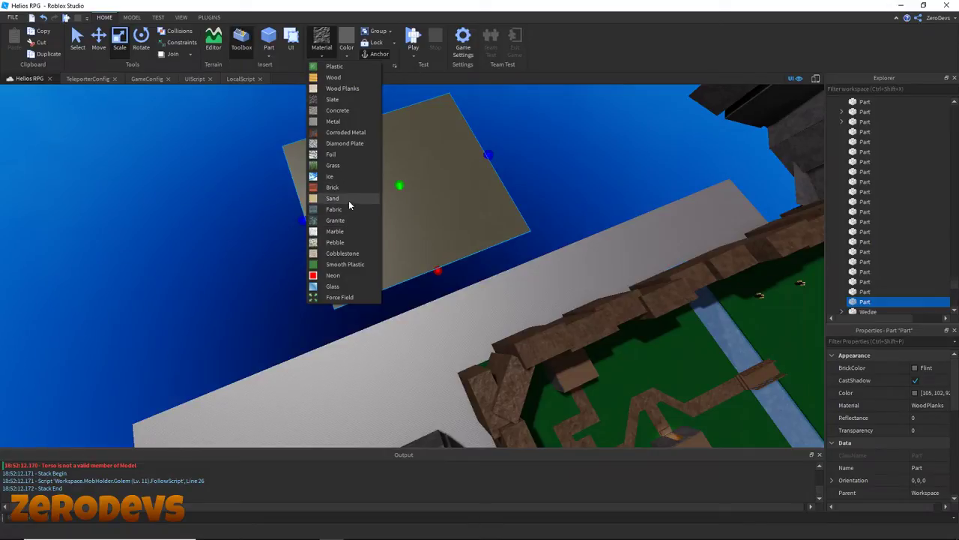
left_click(349, 199)
left_click(346, 46)
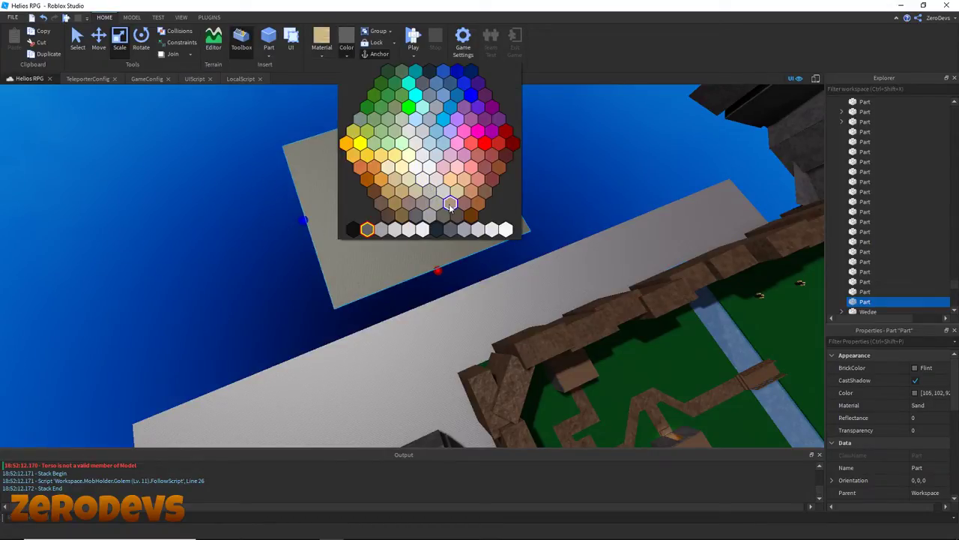
left_click(451, 184)
scroll(422, 208, "up", 10)
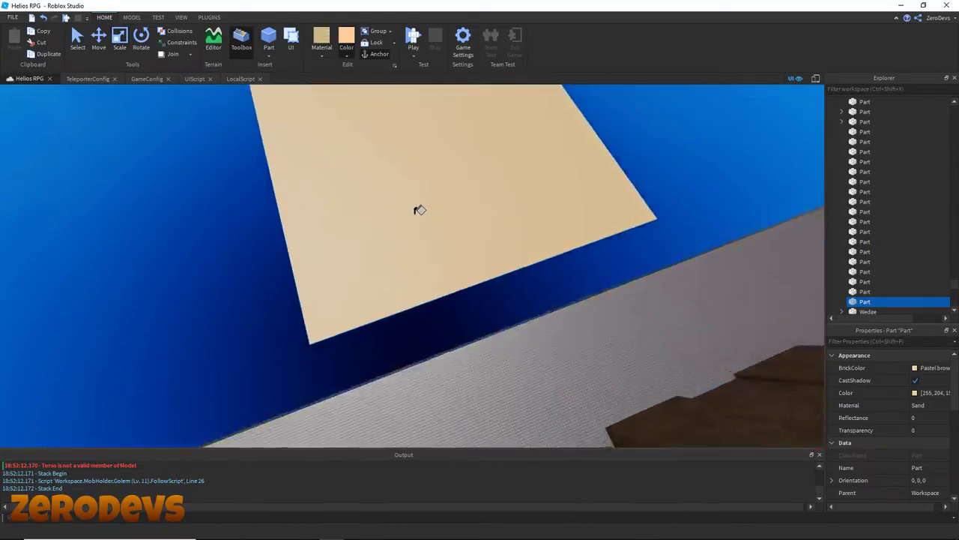
Move the sand floor up against the edge of the baseplate.
key("s")
left_click(99, 46)
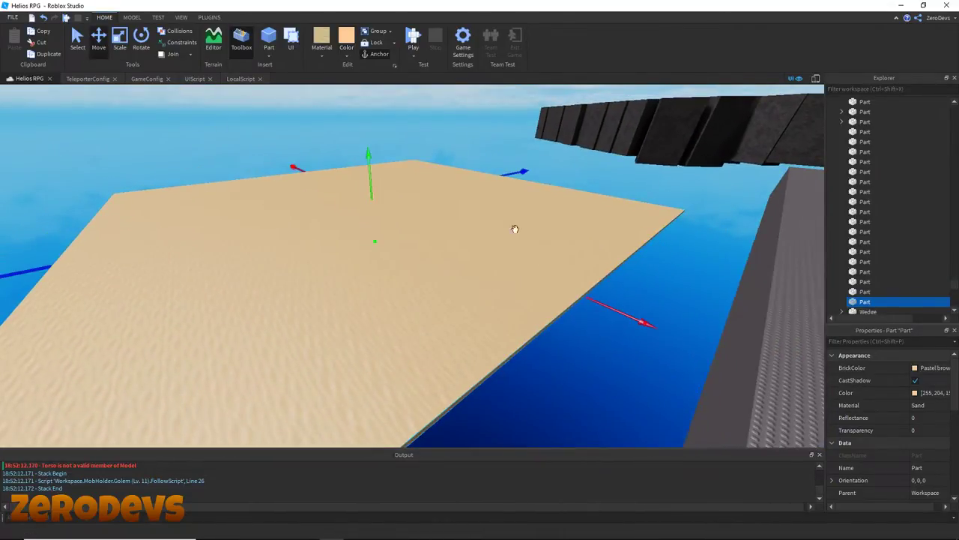
left_click_drag(527, 229, 452, 273)
key("s")
key("w")
left_click(290, 174)
scroll(292, 174, "up", 3)
scroll(296, 171, "down", 6)
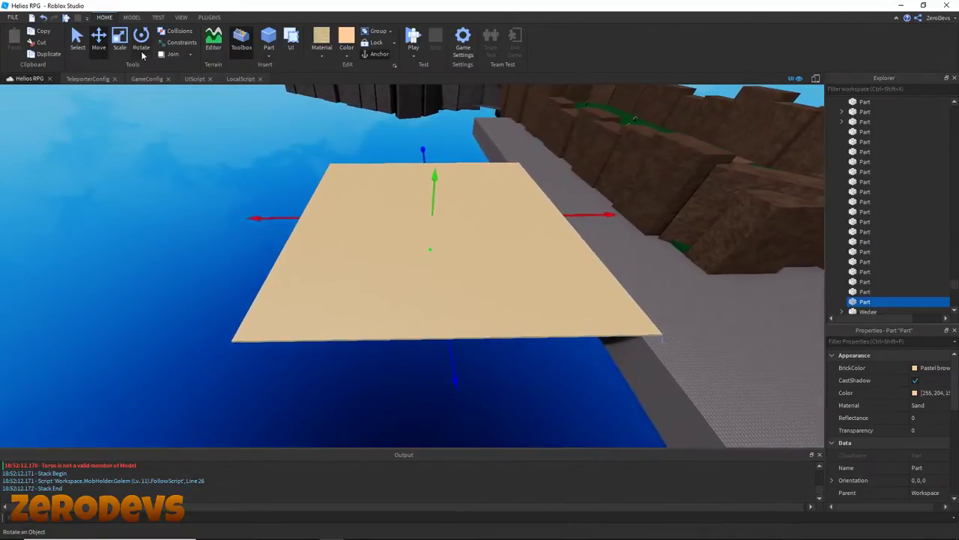
Enlarge the sand floor outward over the water, in both width and length.
key("s")
key("d")
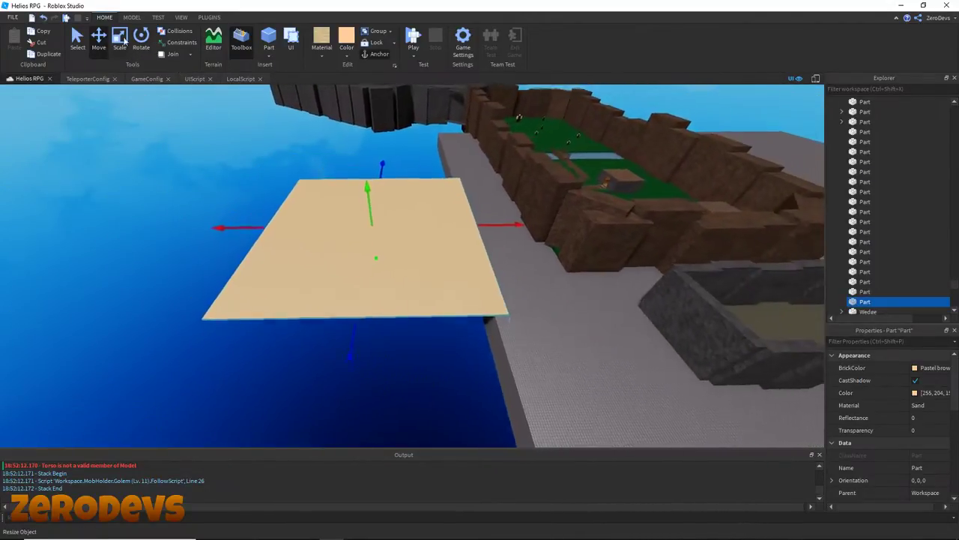
left_click(120, 43)
left_click_drag(261, 234, 239, 232)
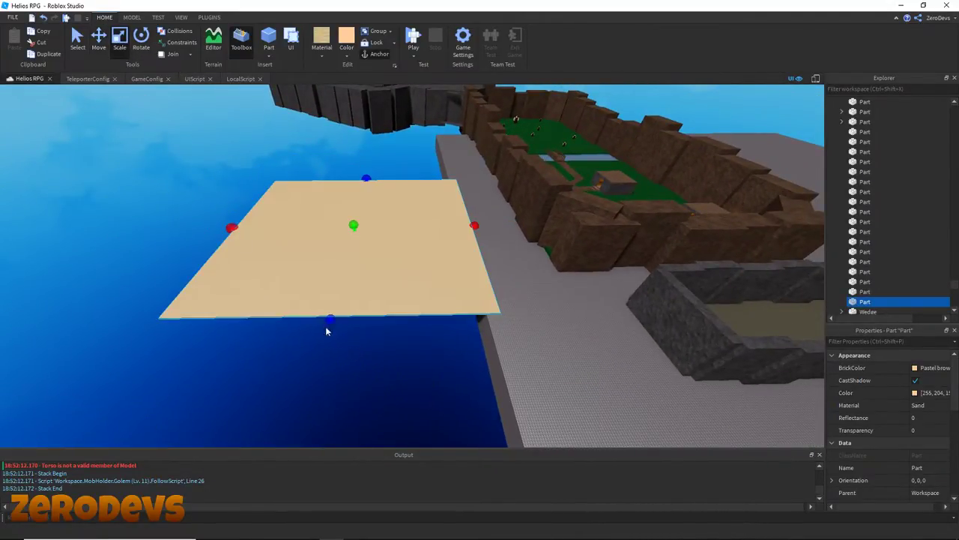
left_click_drag(330, 321, 325, 364)
left_click_drag(223, 235, 177, 239)
key("d")
key("w")
Copy a brown slate wall part onto the sand floor's baseplate-side edge and recolour it Cork.
left_click(518, 200)
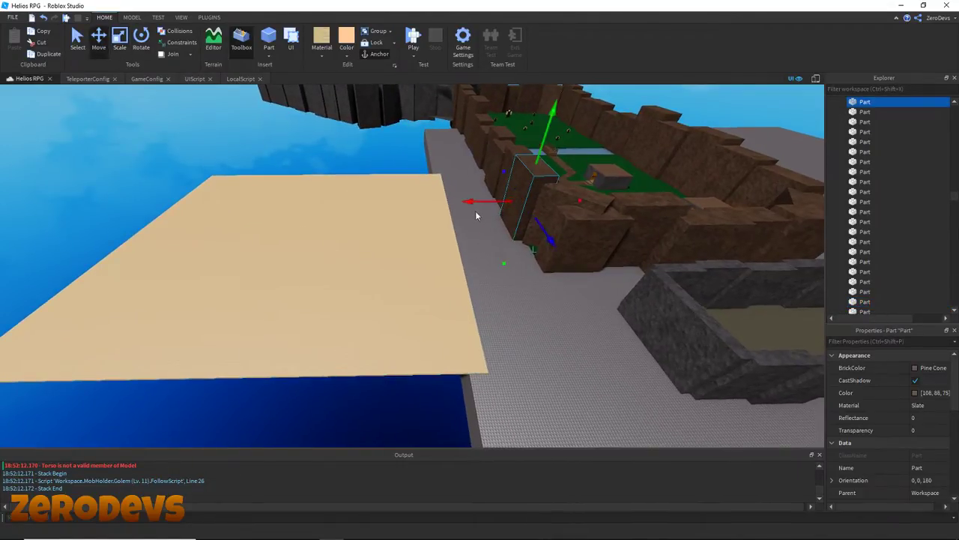
key("f")
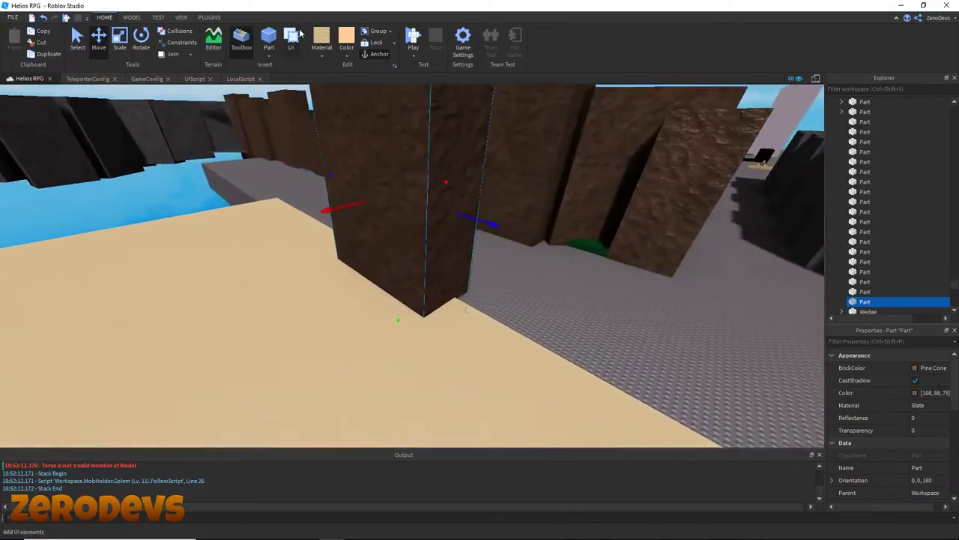
left_click(346, 46)
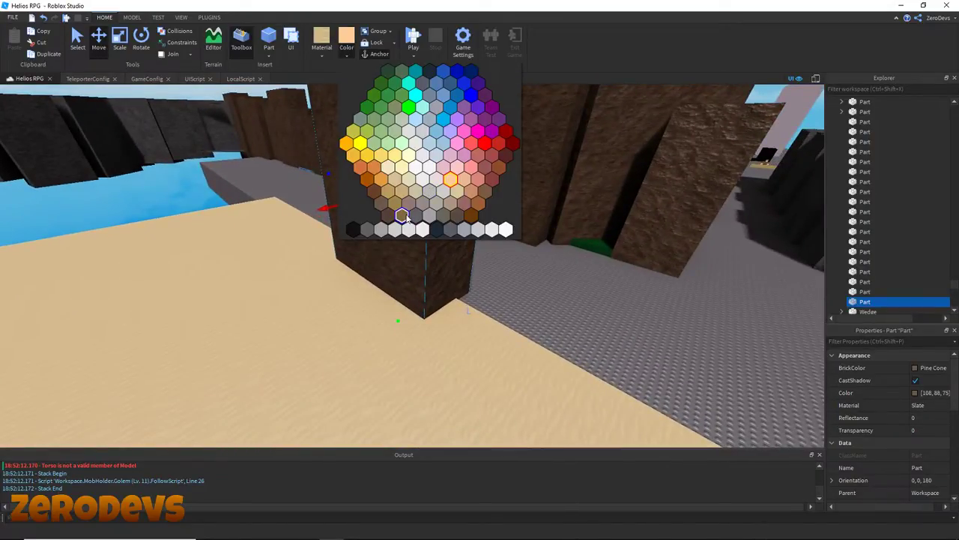
left_click(402, 216)
left_click(346, 47)
left_click(396, 202)
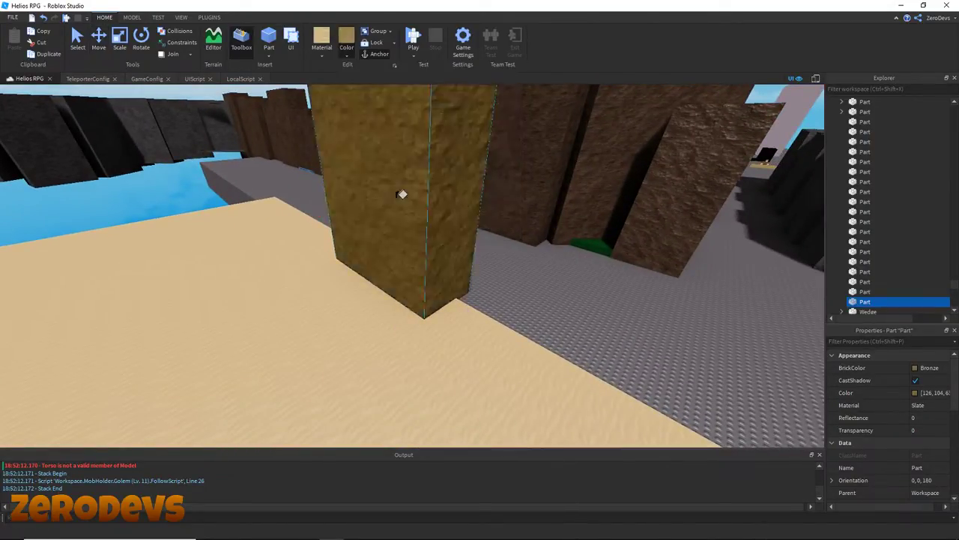
left_click(346, 48)
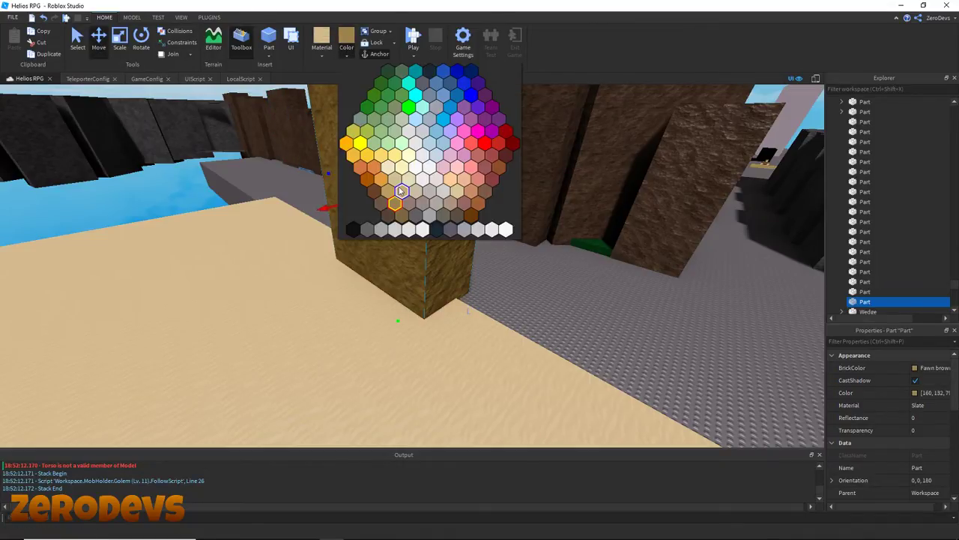
left_click(397, 188)
Duplicate the Cork wall part and arrange the two staggered pieces at the sand floor's corner.
left_click(106, 54)
right_click_drag(354, 204, 359, 208)
left_click_drag(514, 242, 463, 231)
key("ctrl+d")
left_click_drag(379, 267, 378, 258)
left_click_drag(374, 149, 309, 182)
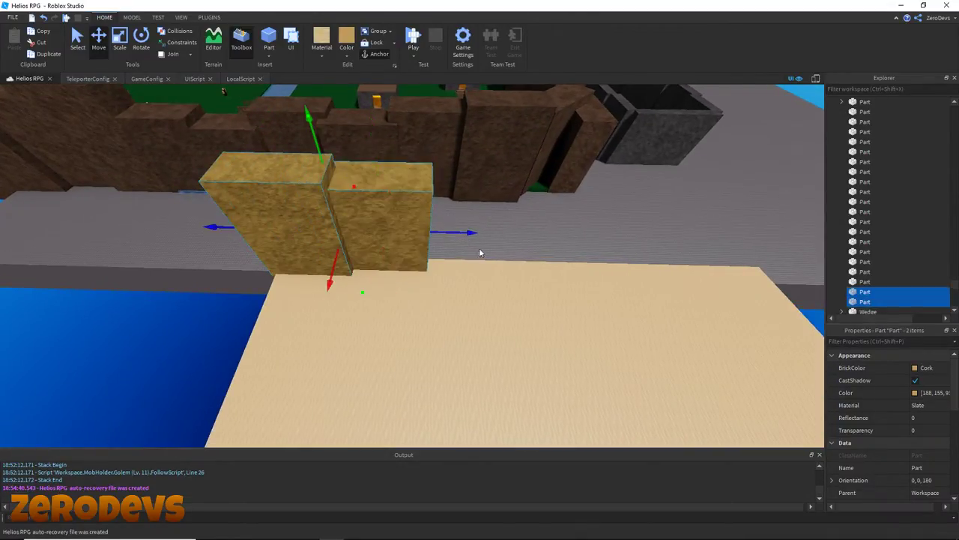
Duplicate the staggered wall pieces along the baseplate-side edge until the wall spans the whole floor.
left_click_drag(481, 250, 693, 240)
left_click(701, 293)
key("d")
left_click(511, 247)
key("ctrl+d")
key("d")
left_click_drag(540, 241, 642, 245)
scroll(664, 244, "down", 1)
scroll(651, 285, "down", 1)
left_click(653, 297)
Duplicate all pieces of the finished wall, rotate the copy 180 degrees and move it to the floor's opposite edge.
key("a")
left_click(206, 234)
left_click(293, 232, "ctrl")
left_click(264, 225, "ctrl")
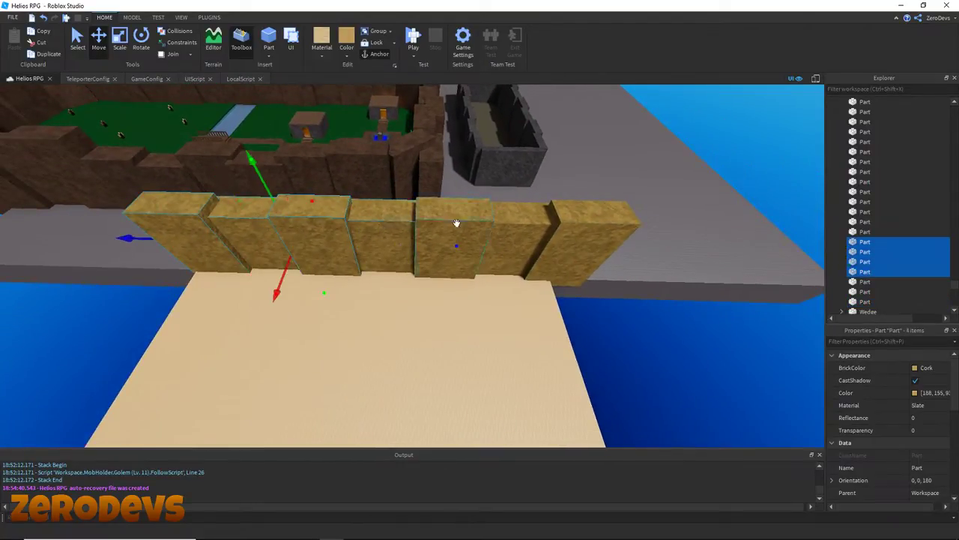
left_click(565, 231, "ctrl")
right_click_drag(565, 231, 487, 270)
scroll(484, 271, "down", 3)
key("ctrl+d")
key("ctrl+r")
key("ctrl+r")
key("a")
left_click_drag(480, 267, 219, 275)
Duplicate the side walls' pieces and rotate the copies 90 degrees to form walls across the sand floor's two ends.
key("a")
right_click_drag(317, 241, 561, 181)
left_click(561, 180, "ctrl")
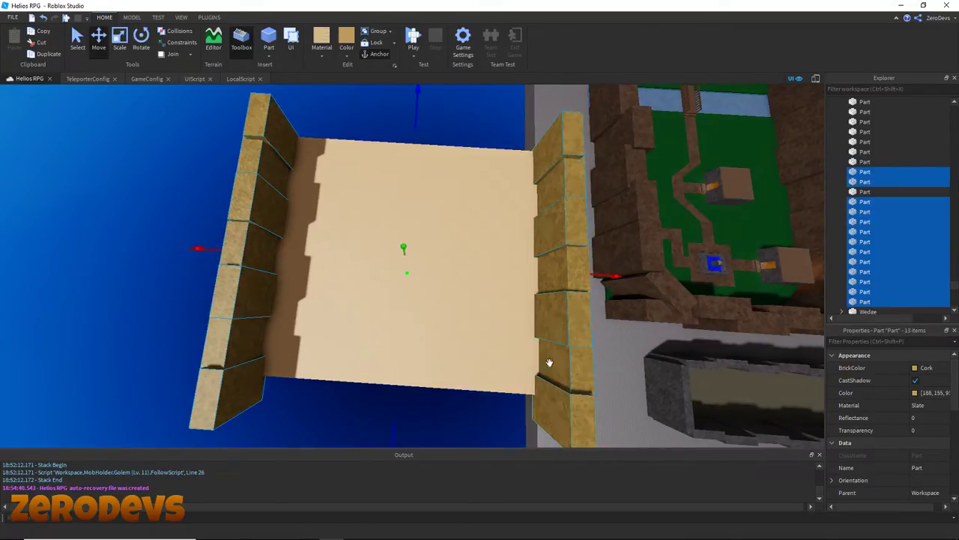
key("ctrl+d")
key("ctrl+r")
scroll(508, 303, "down", 2)
mouse_move(507, 302)
right_mouse_down()
mouse_move(504, 291)
mouse_move(512, 293)
right_mouse_up()
left_click_drag(564, 316, 552, 316)
key("a")
Select the six pieces of the gapped end wall and move them flush against the sand floor's edge.
left_click(632, 329)
right_click_drag(394, 325, 354, 322)
right_click_drag(226, 223, 222, 220)
left_click(340, 223)
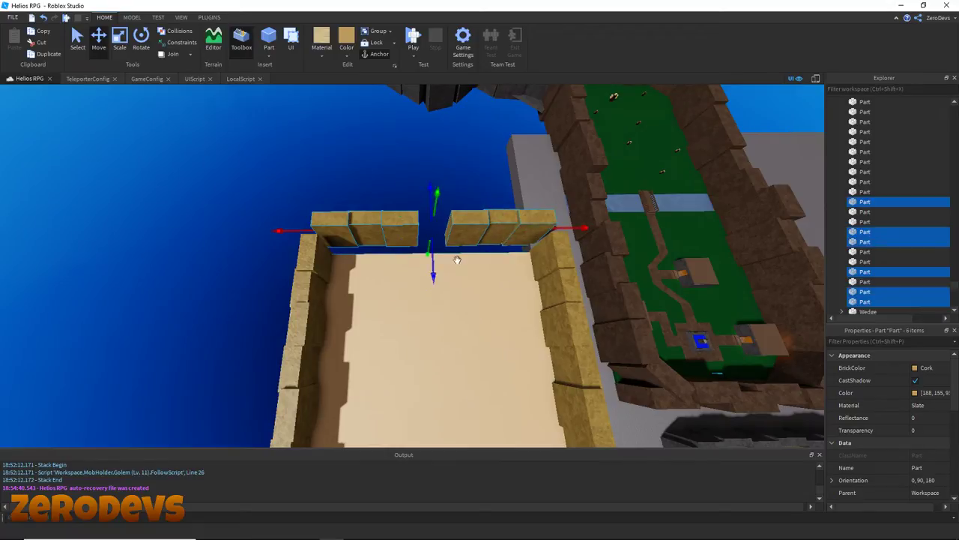
left_click_drag(431, 267, 437, 289)
scroll(420, 212, "up", 1)
left_click(420, 212)
scroll(421, 211, "up", 3)
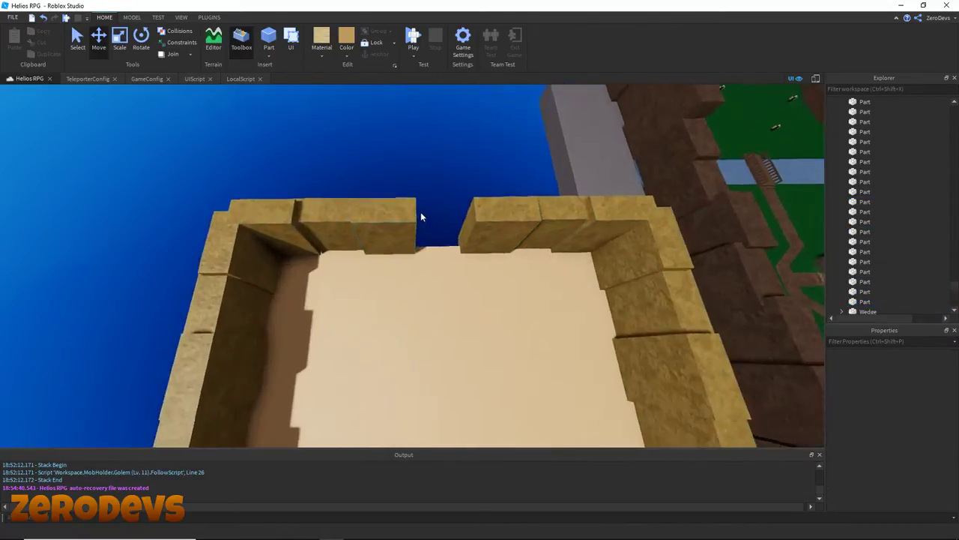
Duplicate a piece of the end wall beside the opening and move the copy in to close the gap.
left_click(556, 193)
left_click(485, 236)
key("ctrl+d")
left_click_drag(430, 232, 350, 235)
left_click(347, 151)
key("w")
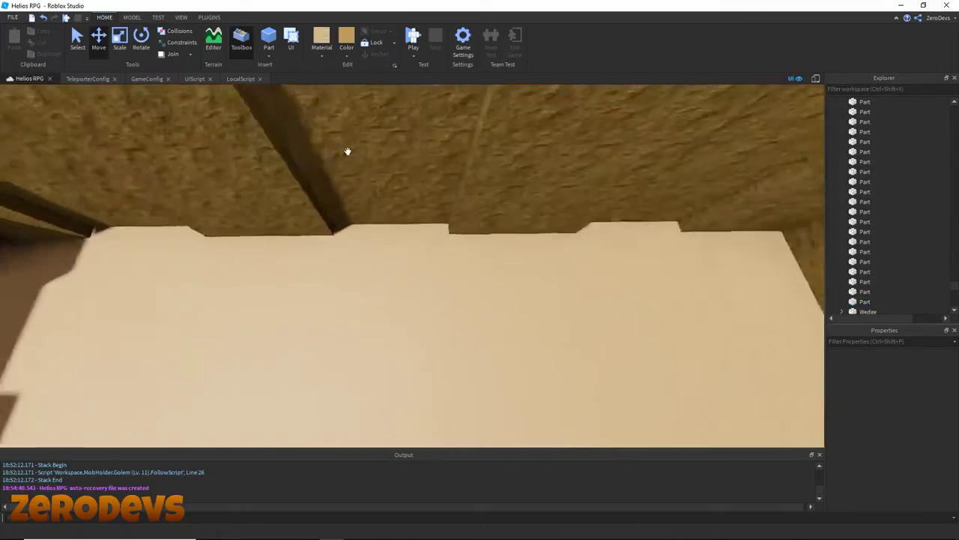
Select all the wall pieces around the sand floor together and anchor them.
right_click_drag(348, 152, 477, 259)
key("s")
key("w")
key("w")
key("s")
left_click_drag(290, 152, 584, 359)
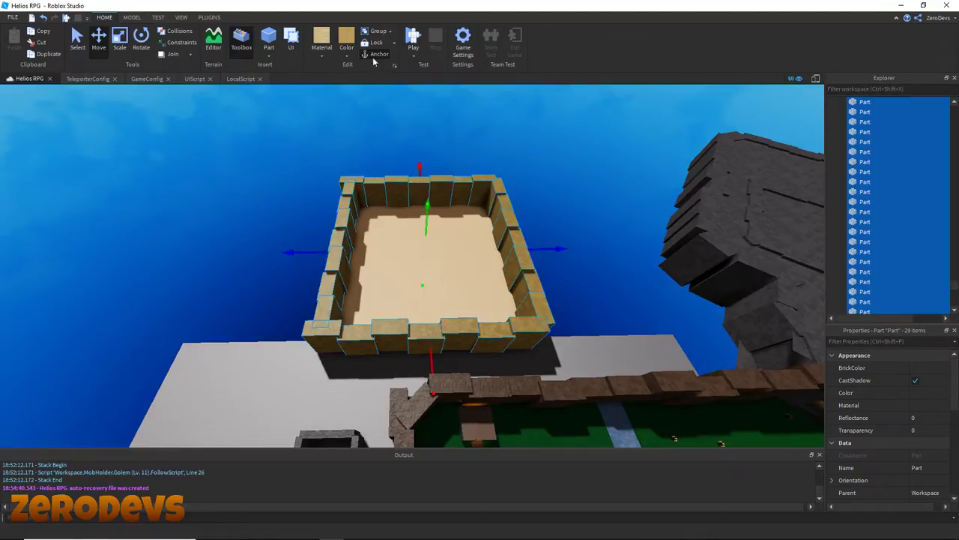
left_click(396, 103)
key("w")
right_click_drag(395, 102, 397, 105)
key("s")
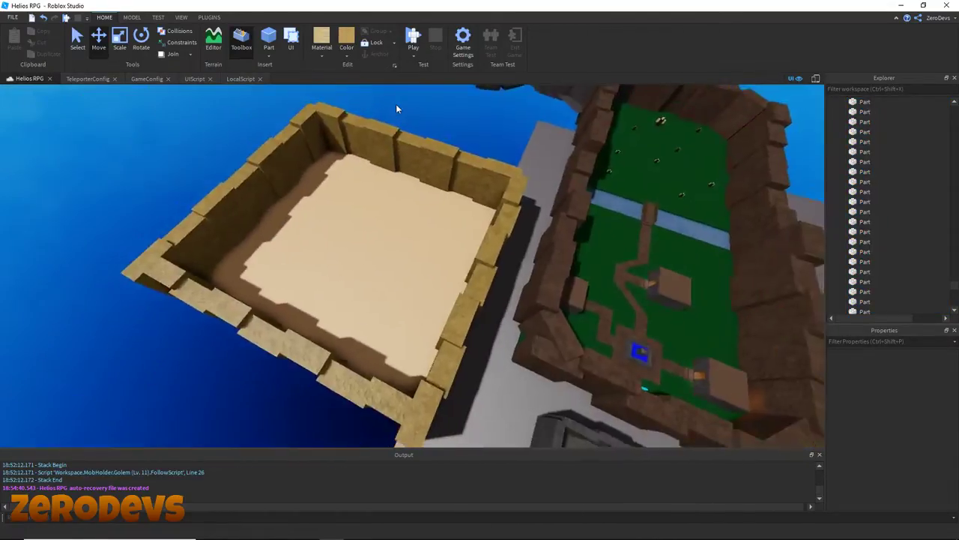
Insert a new block part on the sand floor and set its material to Slate.
scroll(395, 102, "up", 8)
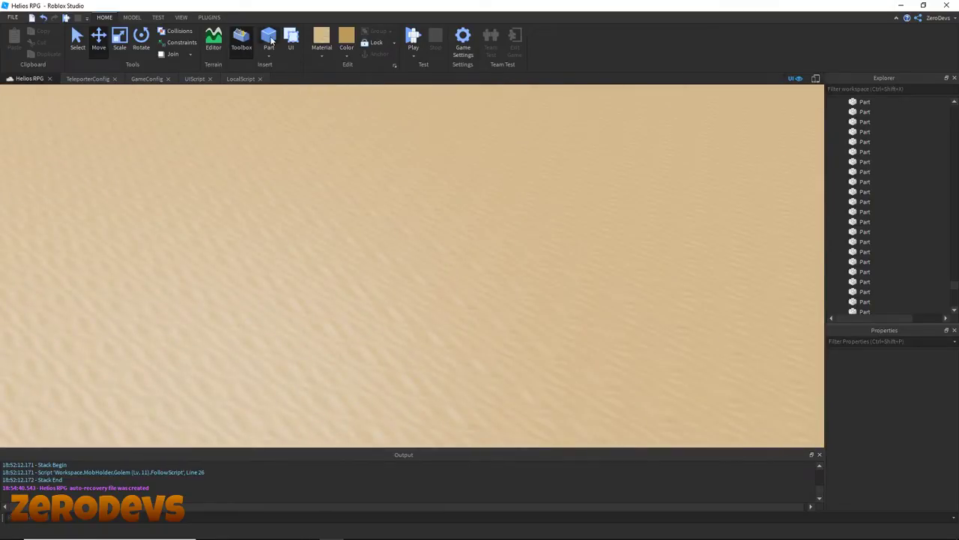
left_click(269, 39)
left_click(323, 55)
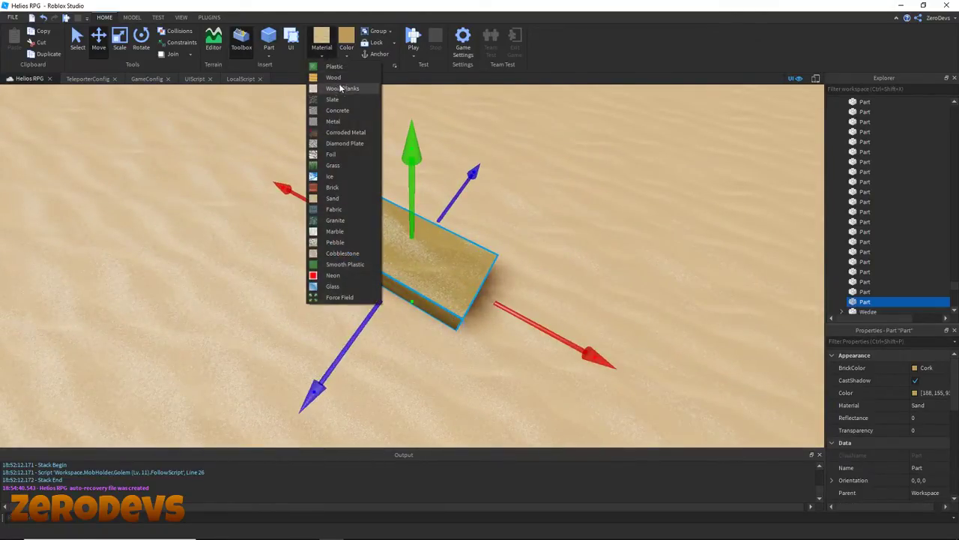
left_click(342, 98)
Try Slime green and Shamrock on the new part, then set its color to Moss.
left_click(347, 55)
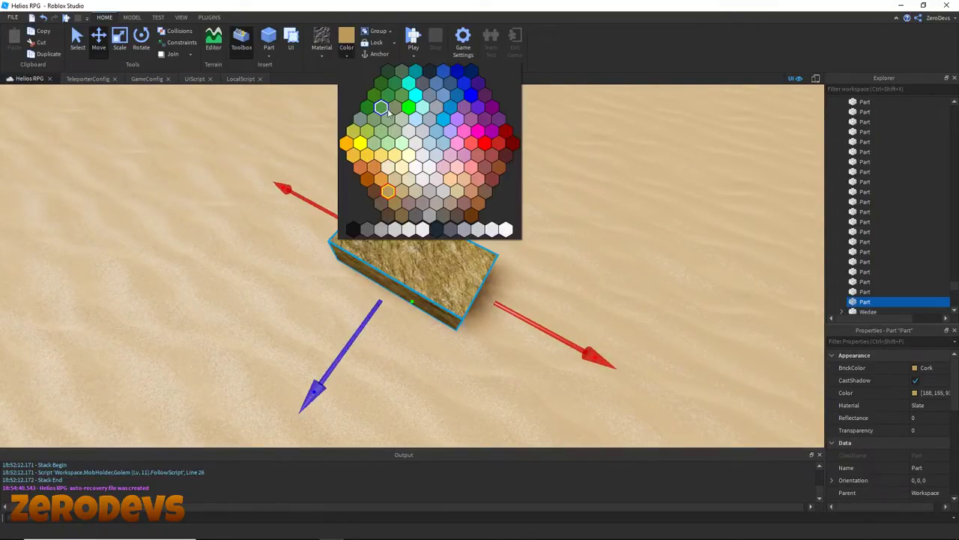
left_click(401, 74)
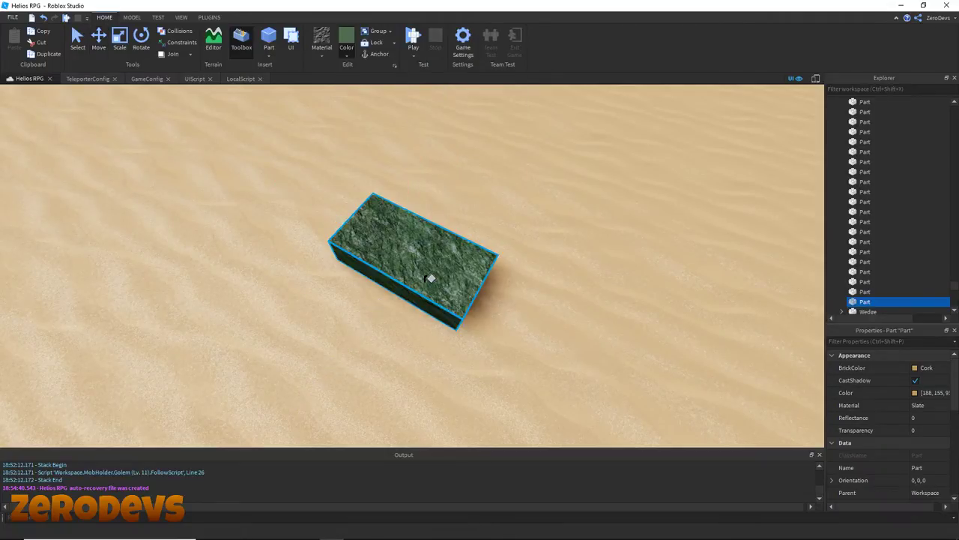
left_click(349, 55)
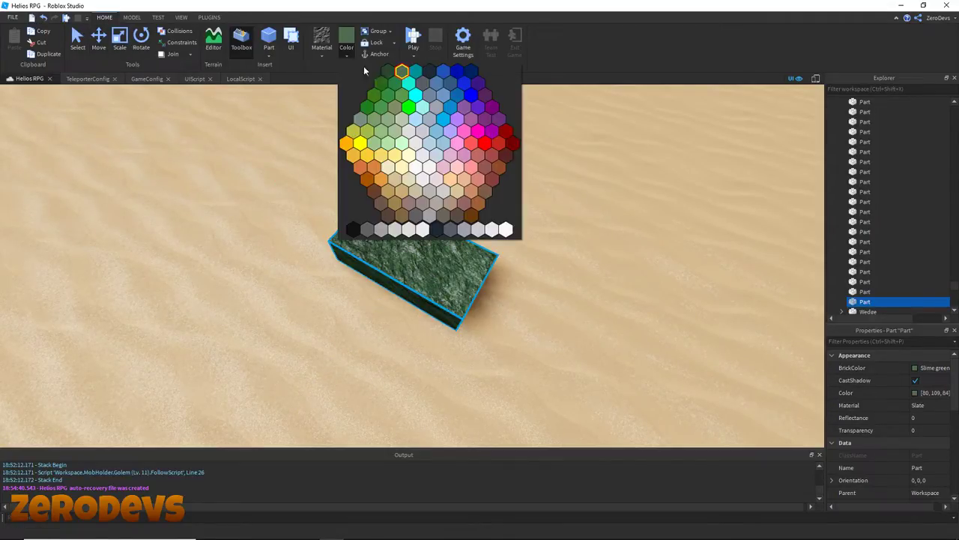
left_click(403, 96)
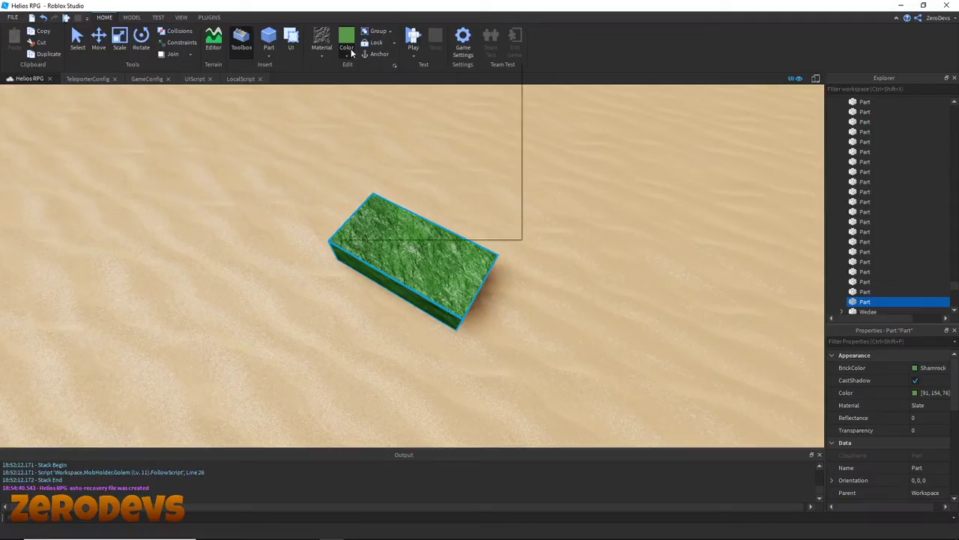
left_click(349, 55)
left_click(375, 121)
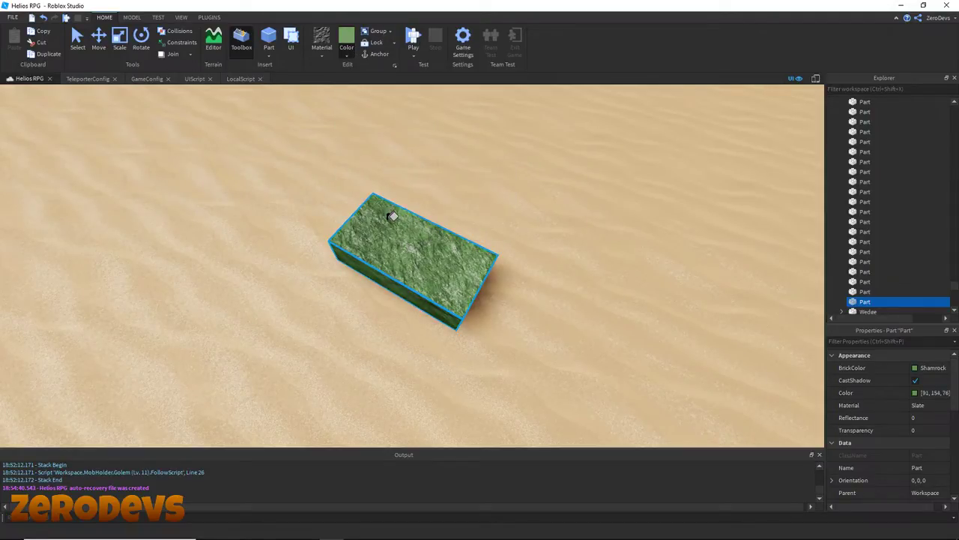
Scale the Moss slate part down to a short, roughly square block.
left_click(122, 41)
left_click_drag(557, 332, 473, 299)
right_click_drag(473, 299, 465, 280)
mouse_move(466, 280)
left_mouse_down()
mouse_move(490, 283)
mouse_move(482, 278)
left_mouse_up()
right_click_drag(482, 278, 483, 273)
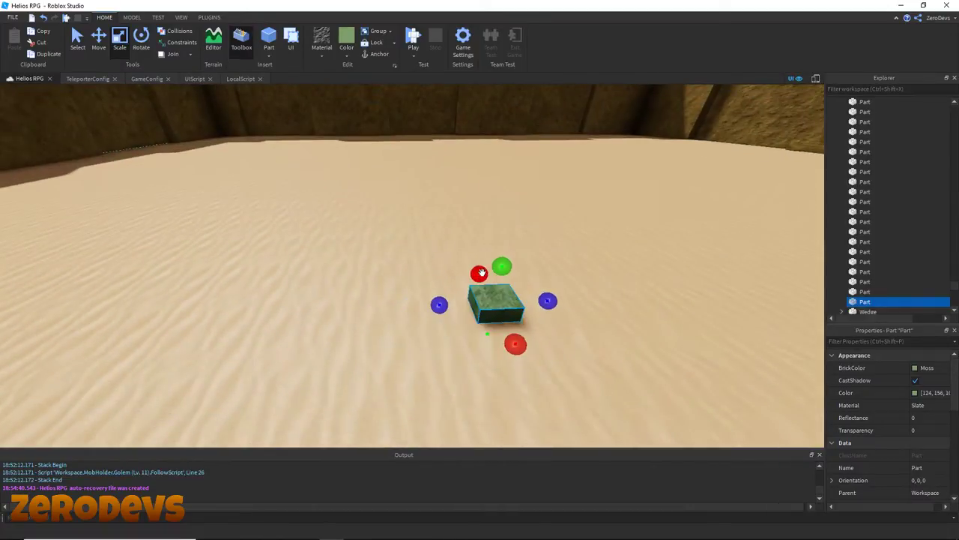
Stretch the green block upward into a tall, narrow pillar and even out its width to form the cactus trunk.
left_click_drag(502, 268, 515, 164)
right_click_drag(515, 164, 517, 161)
left_click_drag(424, 218, 429, 147)
scroll(429, 147, "up", 3)
right_click_drag(429, 148, 495, 243)
left_click_drag(489, 270, 503, 272)
scroll(424, 318, "up", 2)
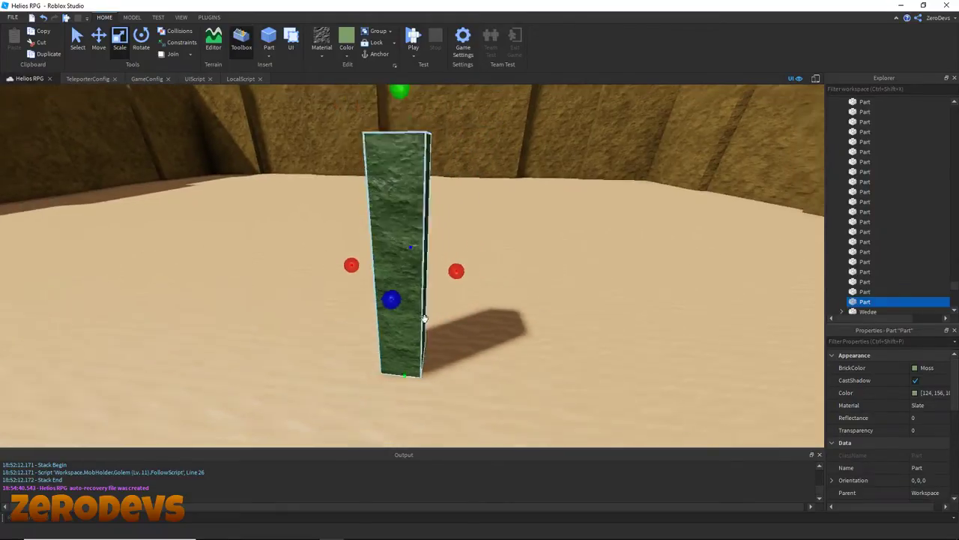
scroll(425, 318, "down", 1)
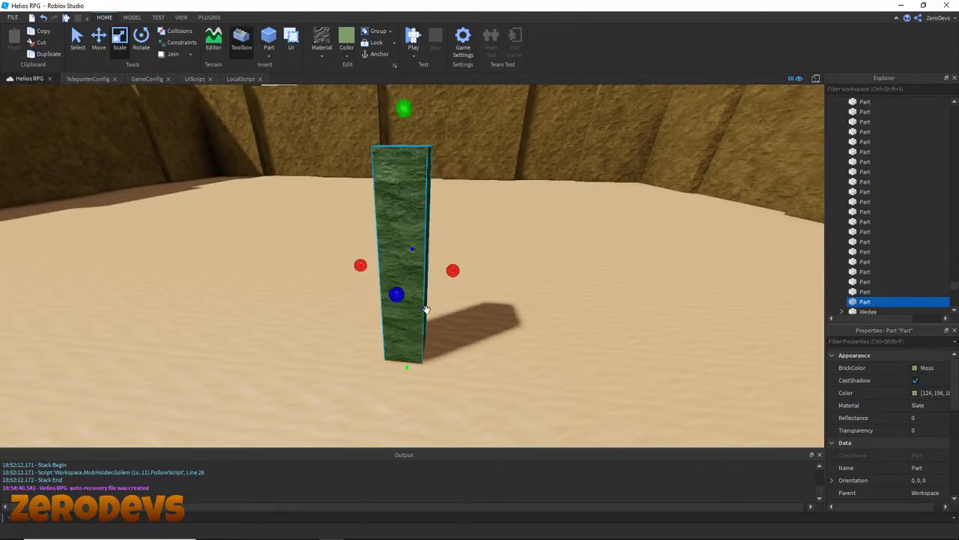
left_click_drag(410, 326, 391, 323)
scroll(385, 225, "down", 1)
left_click(388, 129)
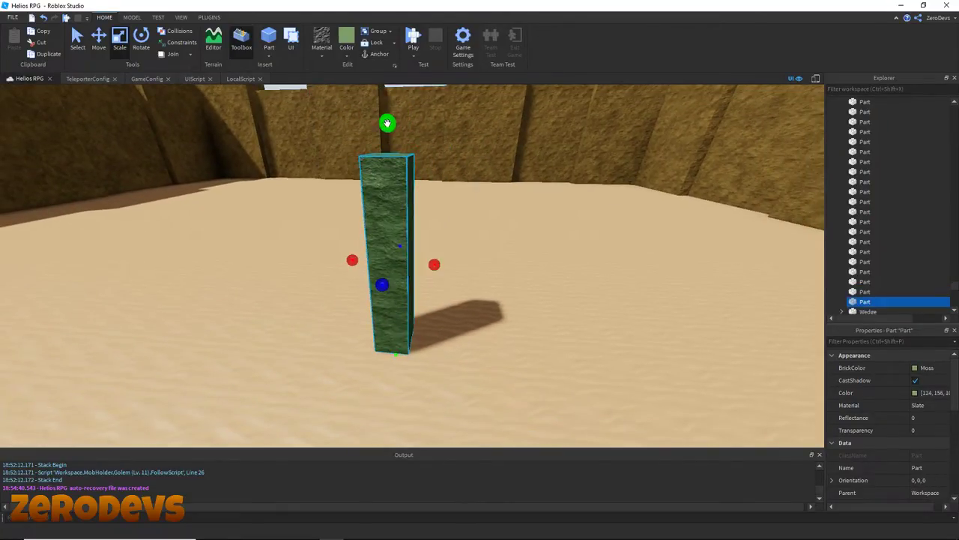
mouse_move(394, 176)
right_mouse_down()
mouse_move(417, 218)
mouse_move(398, 160)
mouse_move(380, 164)
right_mouse_up()
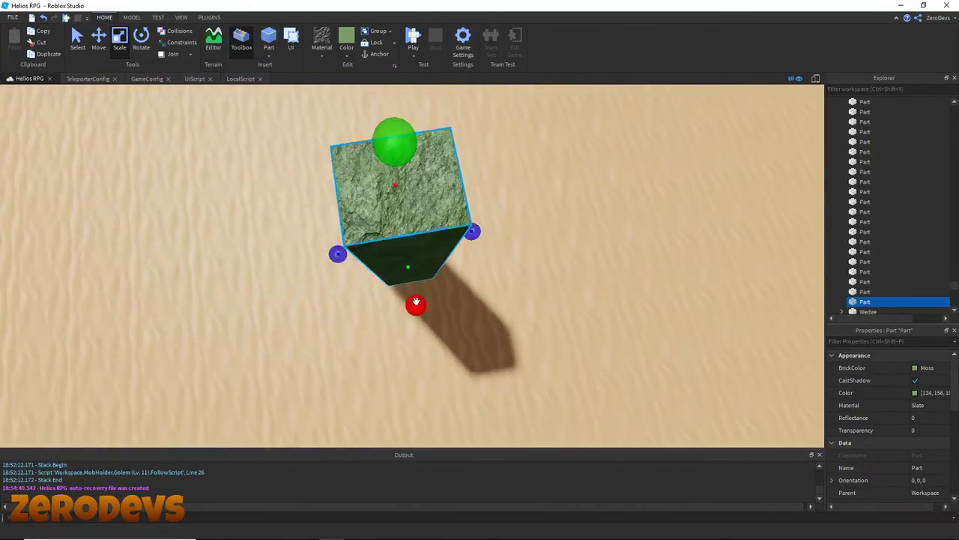
Duplicate the cactus trunk and rotate the copy so it lies horizontally across the trunk.
right_click_drag(417, 315, 540, 292)
key("ctrl+d")
key("ctrl+r")
key("ctrl+t")
key("ctrl+r")
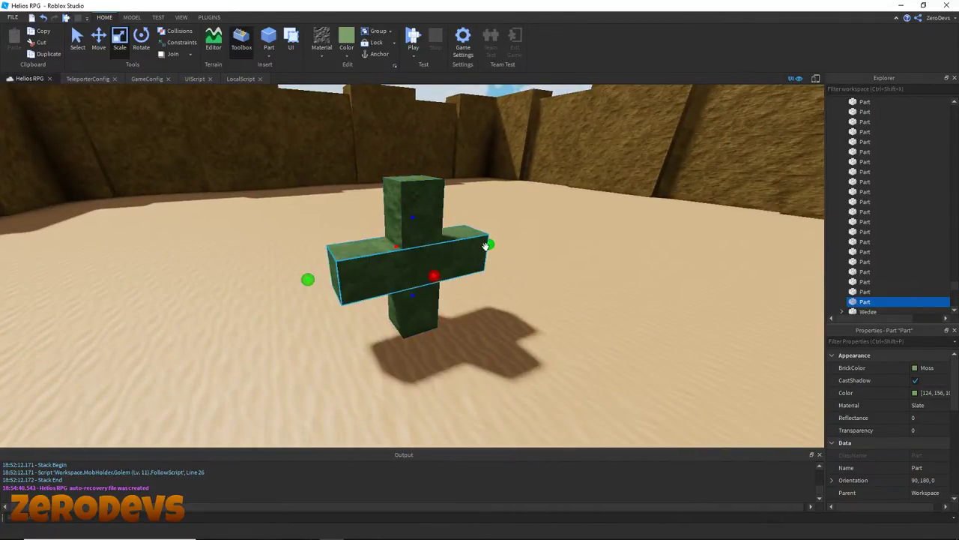
Scale the horizontal copy down into a slimmer, short arm sticking out of one side of the trunk.
left_click(435, 235)
left_click(452, 255)
left_click_drag(444, 252, 444, 252)
right_click_drag(444, 251, 456, 268)
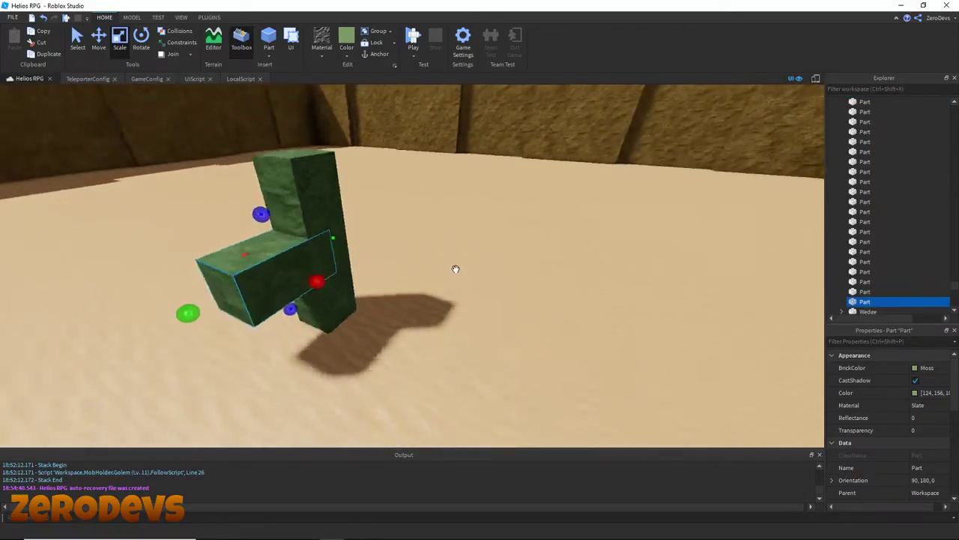
scroll(456, 268, "up", 2)
left_click_drag(392, 298, 369, 290, "shift")
Duplicate the arm, rotate the copy upright and move it flush onto the arm's outer end.
key("ctrl+2")
right_click_drag(347, 254, 401, 262)
key("ctrl+t")
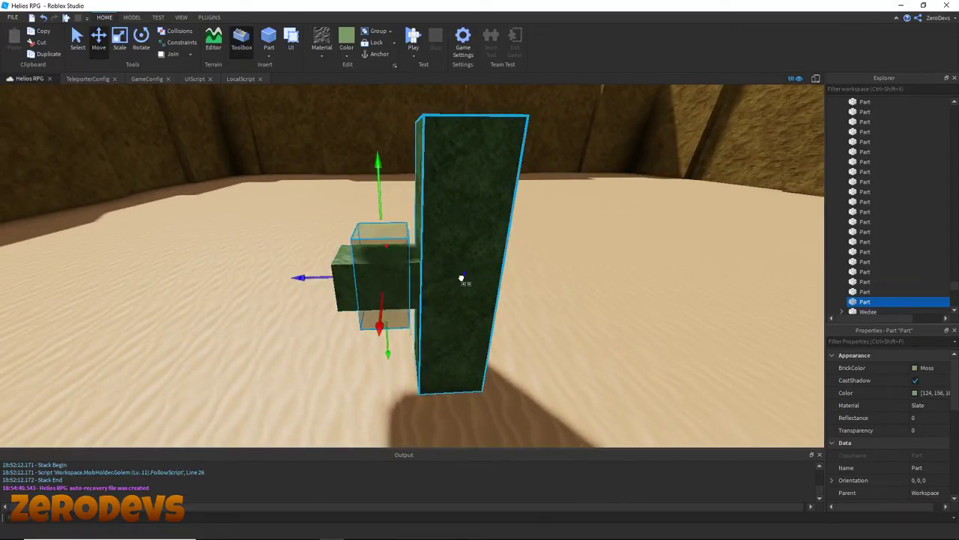
left_click_drag(458, 278, 449, 278)
left_click_drag(365, 207, 345, 180)
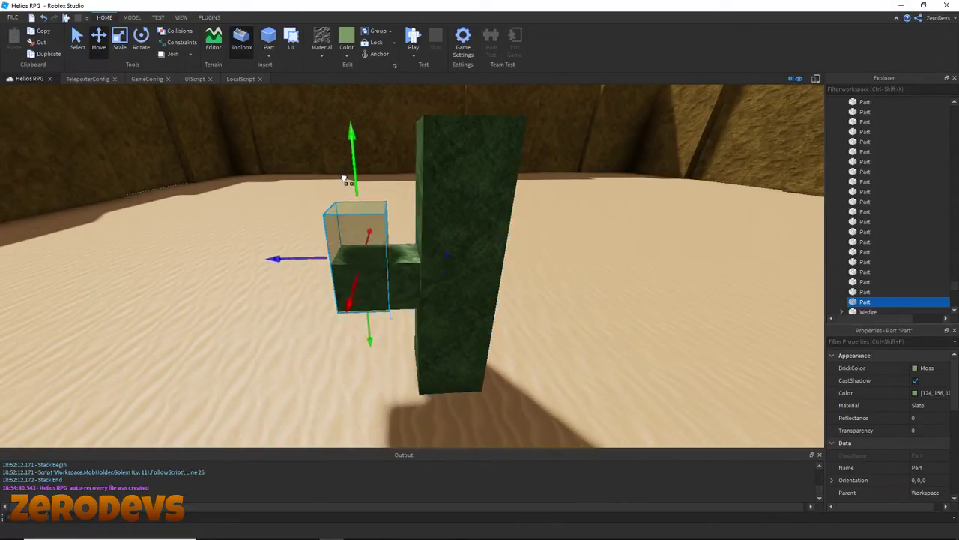
scroll(488, 319, "down", 4)
scroll(456, 304, "up", 5)
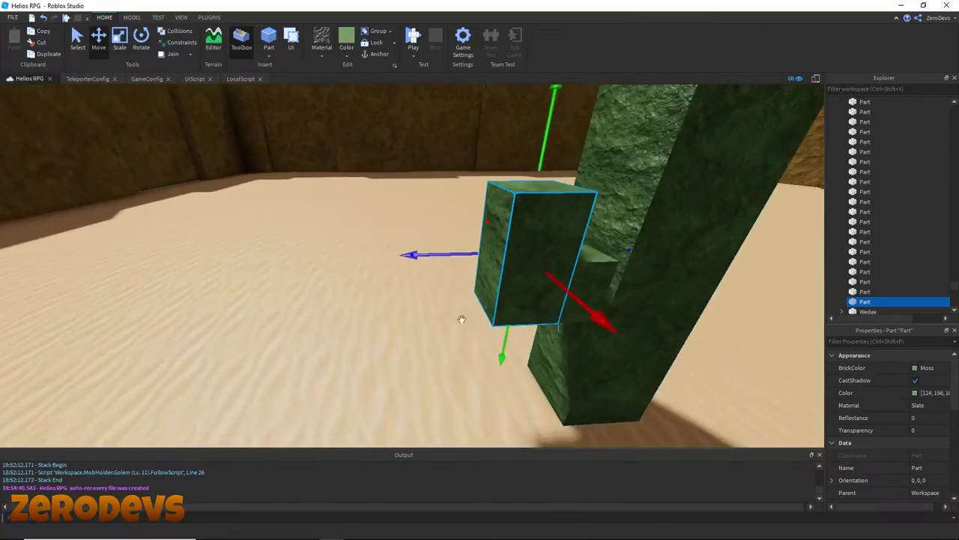
Duplicate both arm pieces, rotate the copies 180 degrees and place them higher on the trunk's opposite side.
left_click(431, 304)
scroll(385, 234, "down", 4)
left_click(417, 264)
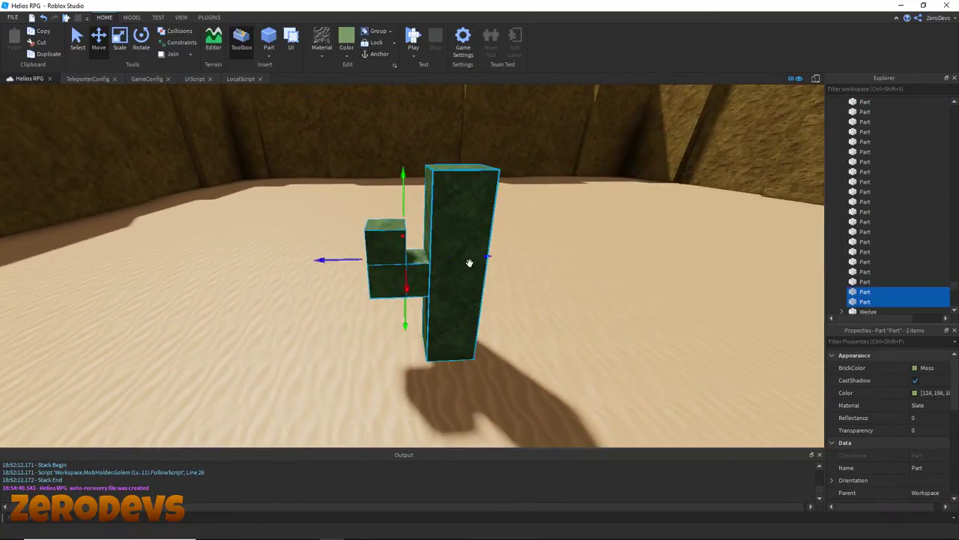
key("ctrl+r")
key("ctrl+r")
key("d")
mouse_move(484, 259)
left_mouse_down()
mouse_move(514, 262)
mouse_move(498, 260)
left_mouse_up()
left_click_drag(426, 208, 426, 169)
Select the cactus trunk and all four arm pieces and combine them into one union.
scroll(389, 258, "down", 3)
left_click(350, 254, "ctrl")
left_click(372, 269, "ctrl")
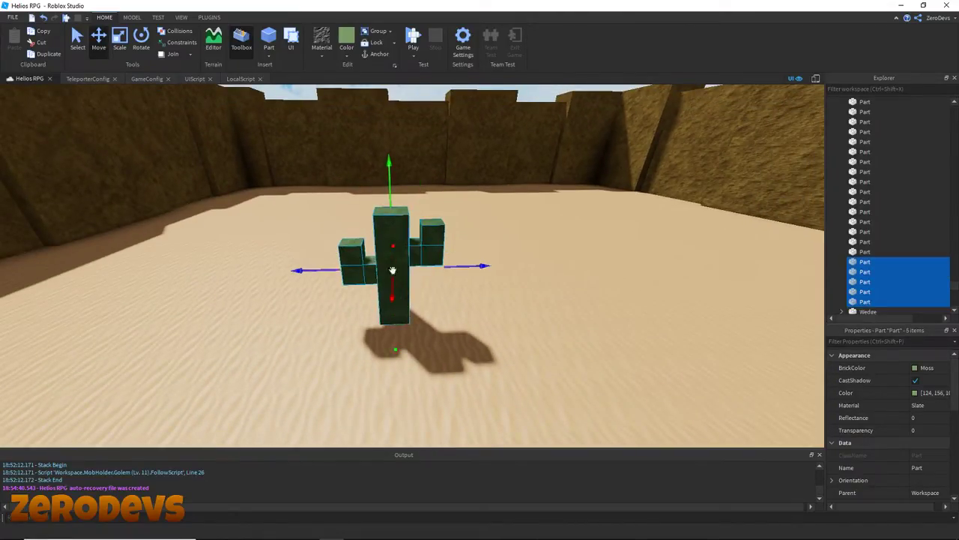
left_click(133, 17)
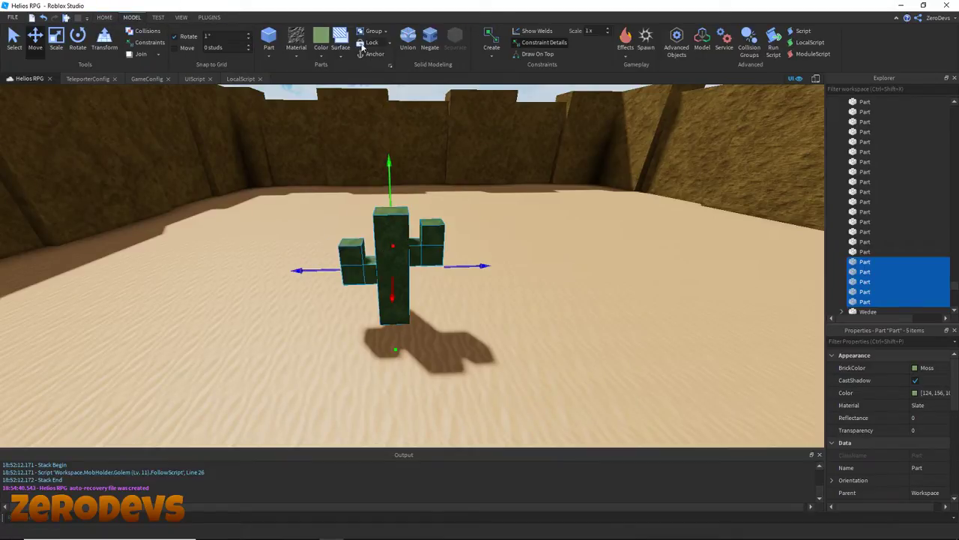
left_click(412, 44)
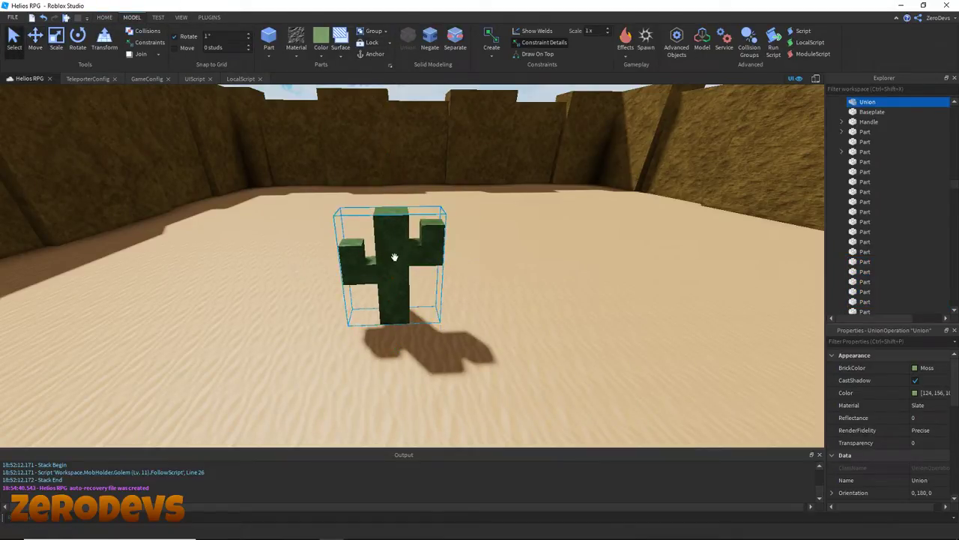
Move the cactus union across the sand floor toward the side wall.
left_click_drag(395, 260, 297, 261)
right_click_drag(298, 262, 287, 287)
scroll(287, 287, "down", 5)
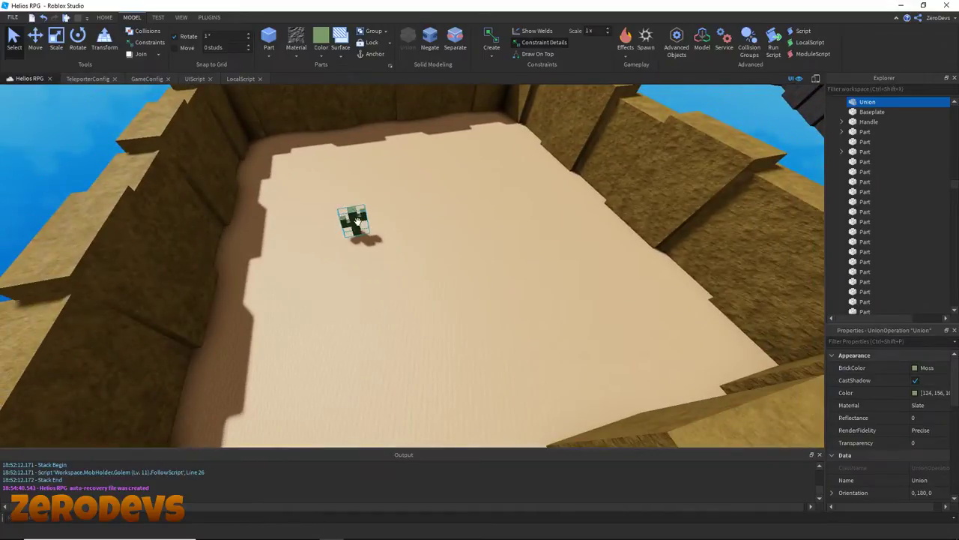
key("a")
Scale the sand floor outward to close the thin gap along the side wall.
left_click(385, 265)
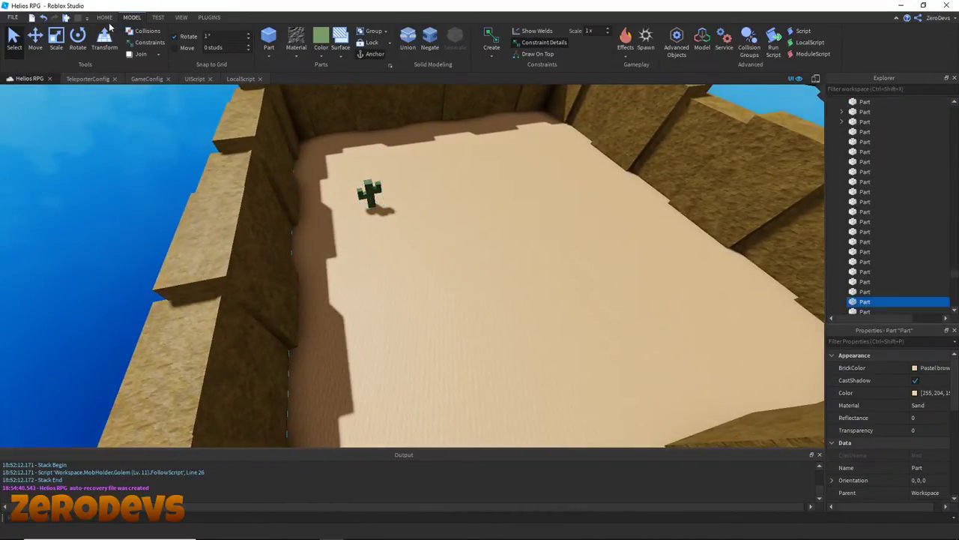
left_click_drag(292, 255, 282, 260)
left_click(145, 151)
key("d")
left_click(397, 205)
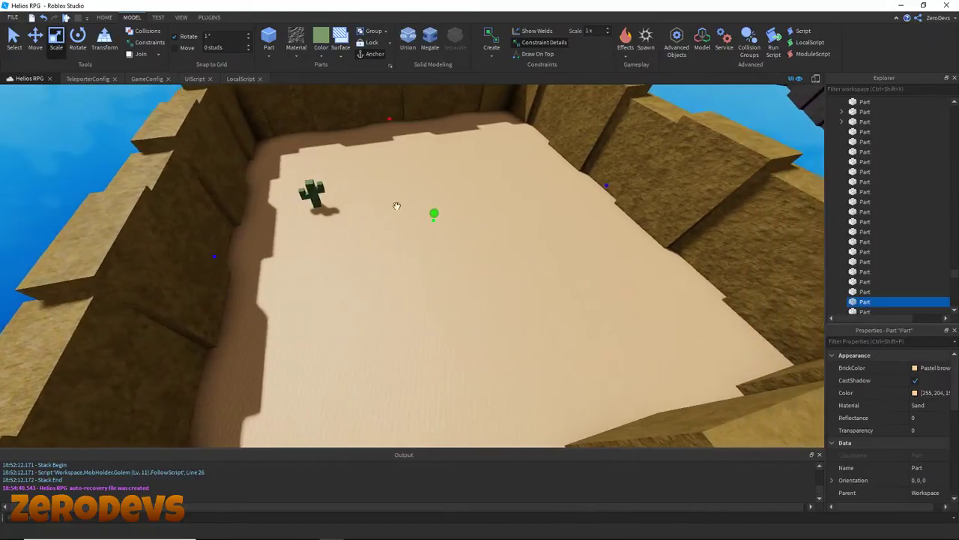
Duplicate the cactus until seven stand on the sand floor, spreading them out and turning copies in different directions.
left_click(312, 199)
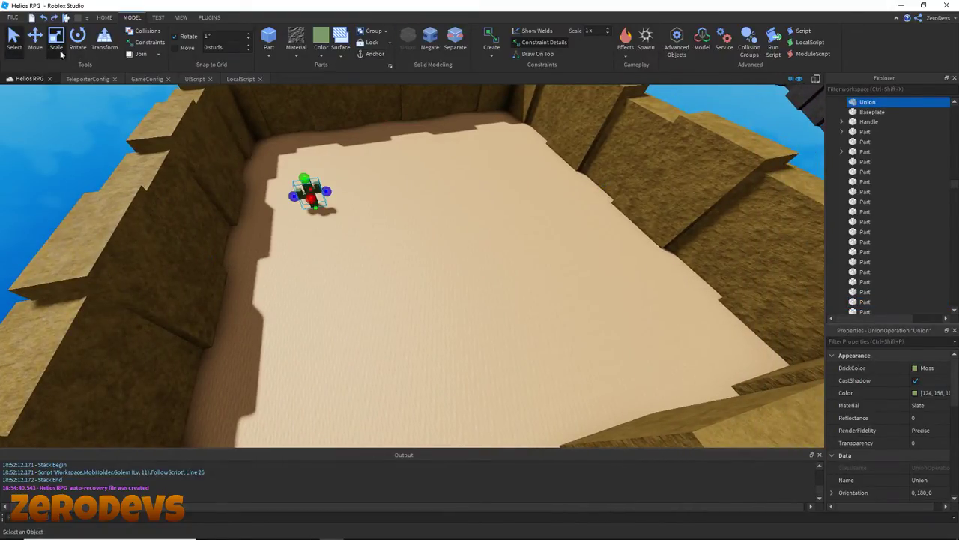
left_click(303, 182)
left_click_drag(315, 194, 643, 302)
key("ctrl+d")
key("ctrl+d")
key("ctrl+d")
key("ctrl+d")
key("ctrl+d")
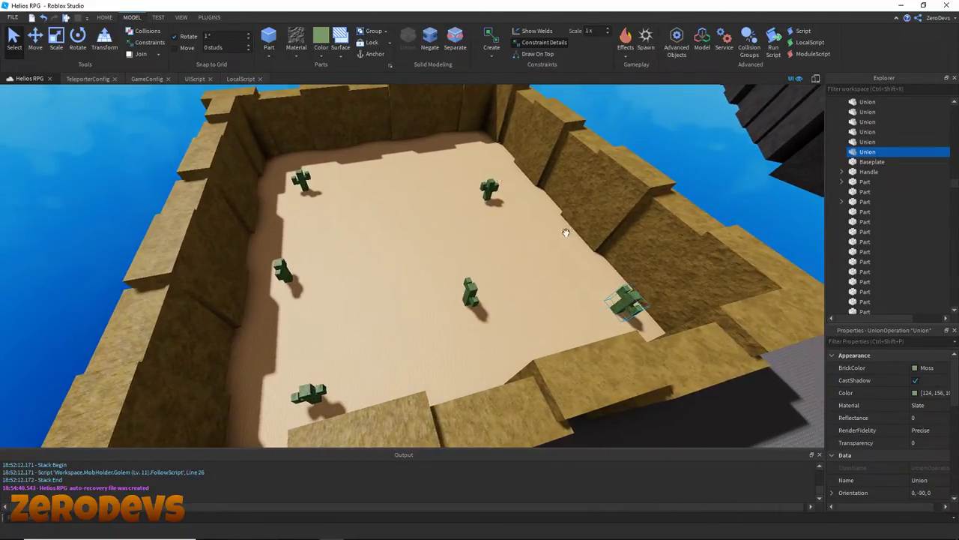
key("ctrl+d")
left_click_drag(532, 204, 413, 153)
left_click_drag(473, 292, 432, 266)
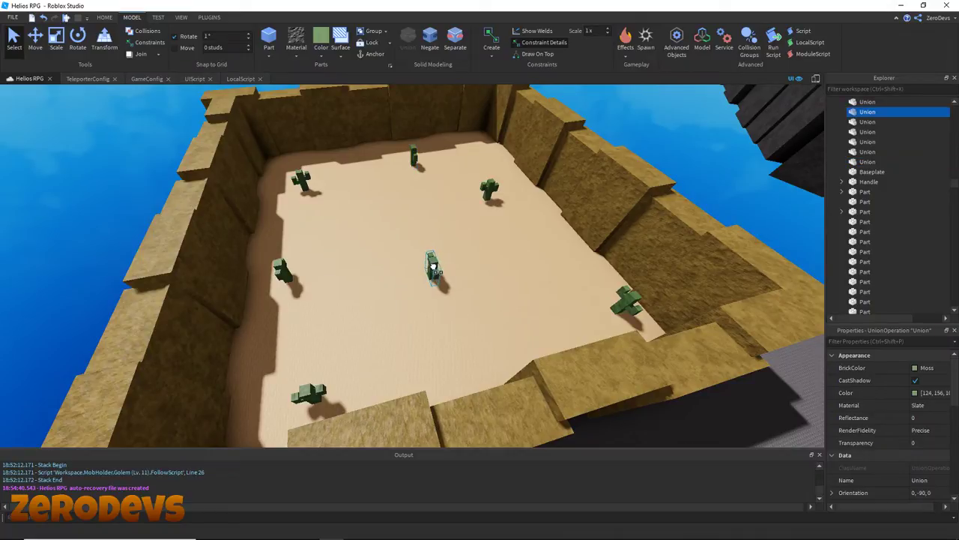
Select the PortalRoomTele teleporter near the village's healing fountain and duplicate it.
left_click(513, 271)
right_click_drag(513, 271, 510, 268)
key("w")
key("s")
left_click(584, 176)
key("w")
right_click_drag(584, 176, 588, 175)
key("w")
key("s")
key("w")
left_click(410, 281)
scroll(402, 278, "up", 6)
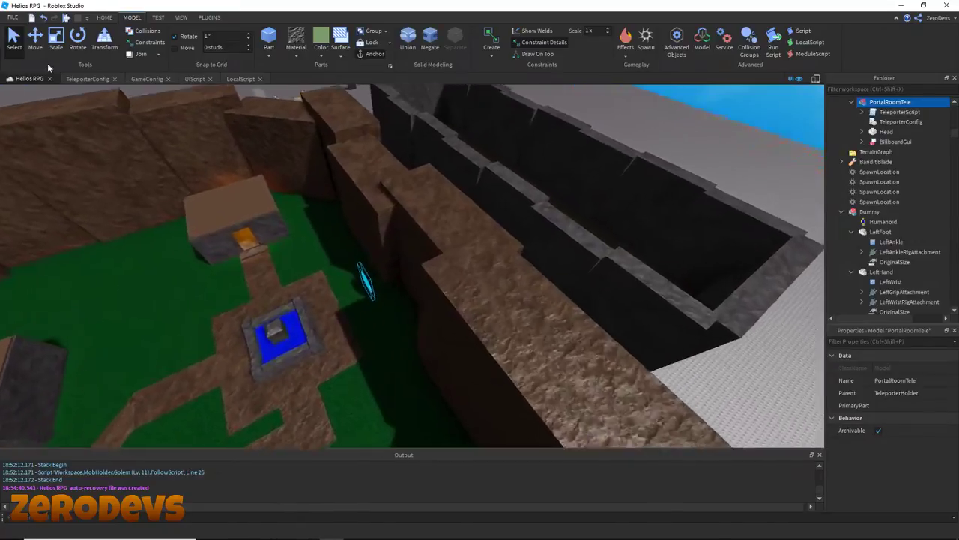
key("ctrl+d")
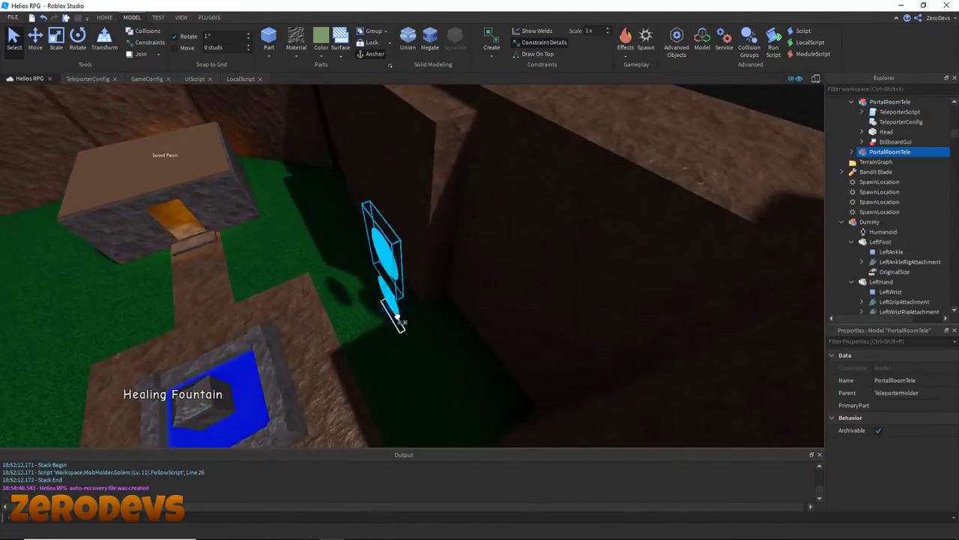
Move the duplicated teleporter out of the village and place it against the dark stone wall in the portal room.
key("w")
left_click_drag(398, 318, 417, 362)
right_click_drag(417, 362, 417, 362)
left_click_drag(417, 362, 417, 362)
right_click_drag(418, 362, 417, 362)
left_click_drag(417, 362, 418, 363)
right_click_drag(417, 362, 418, 363)
left_click_drag(417, 363, 448, 336)
key("w")
right_click_drag(448, 335, 452, 332)
Rename the duplicated teleporter model as DesertTele and expand its contents.
right_click(878, 152)
left_click(896, 209)
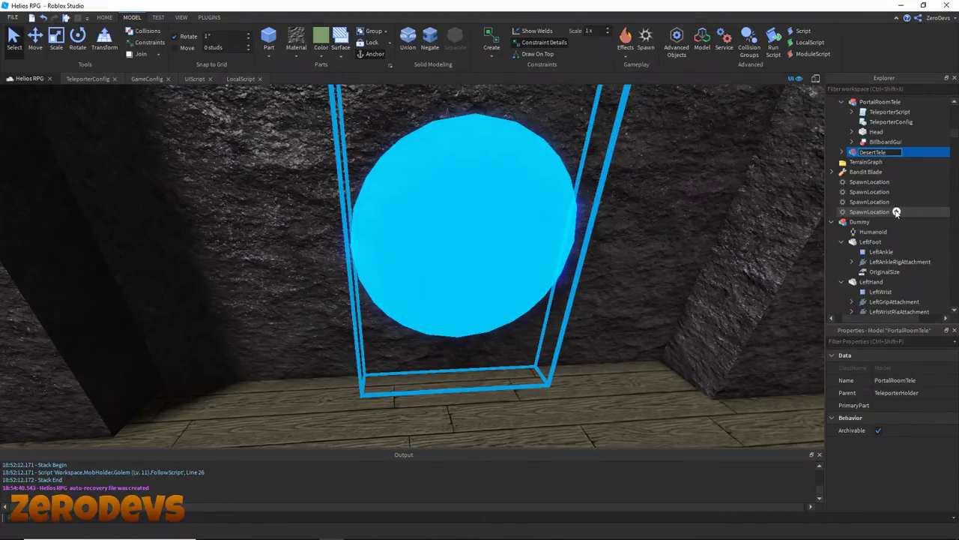
left_click(844, 153)
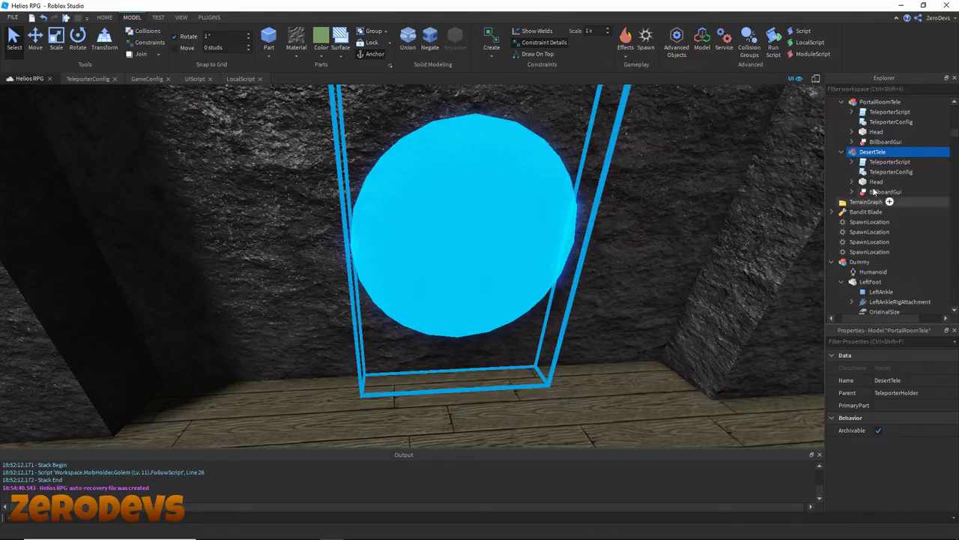
Recolor the Head part of the DesertTele teleporter to the Linen brick color.
left_click(874, 181)
left_click(945, 393)
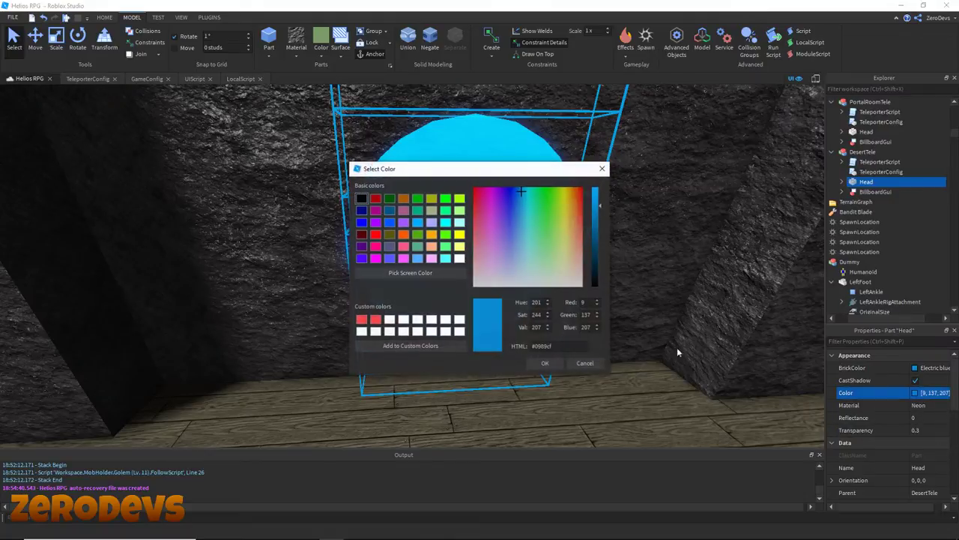
left_click(599, 174)
left_click(905, 392)
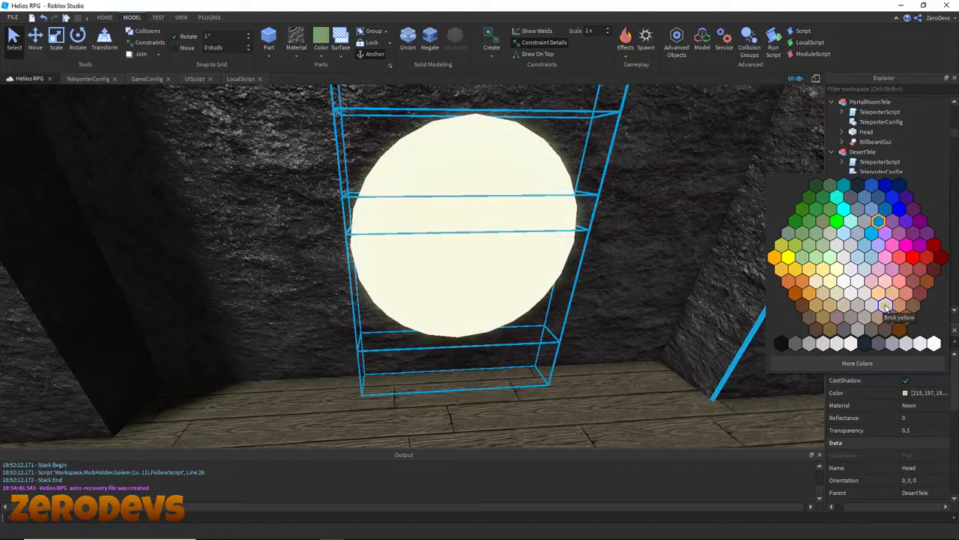
left_click(880, 322)
In DesertTele's TeleporterConfig, set Destination to "Desert" and Color3X to the Head's color, 175, 148, 131.
left_click(929, 393)
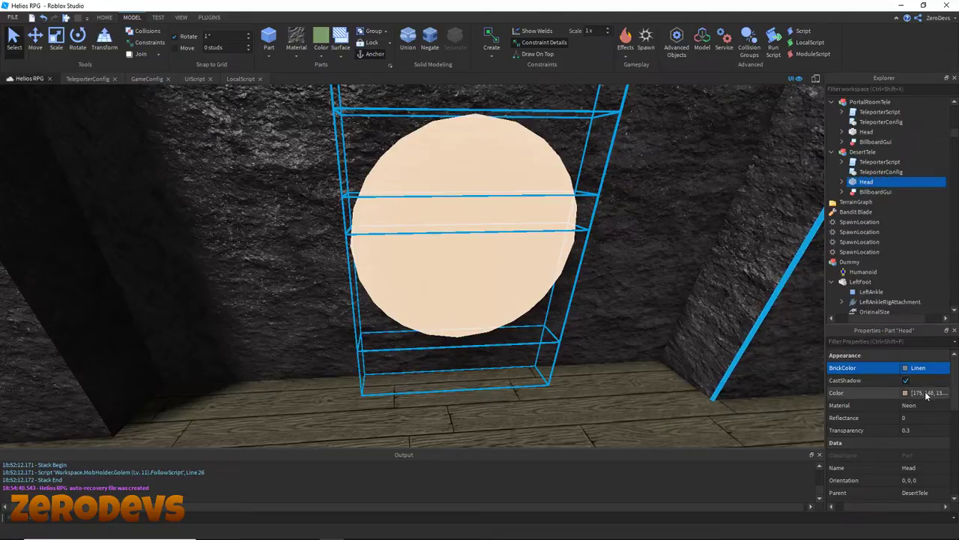
double_click(881, 171)
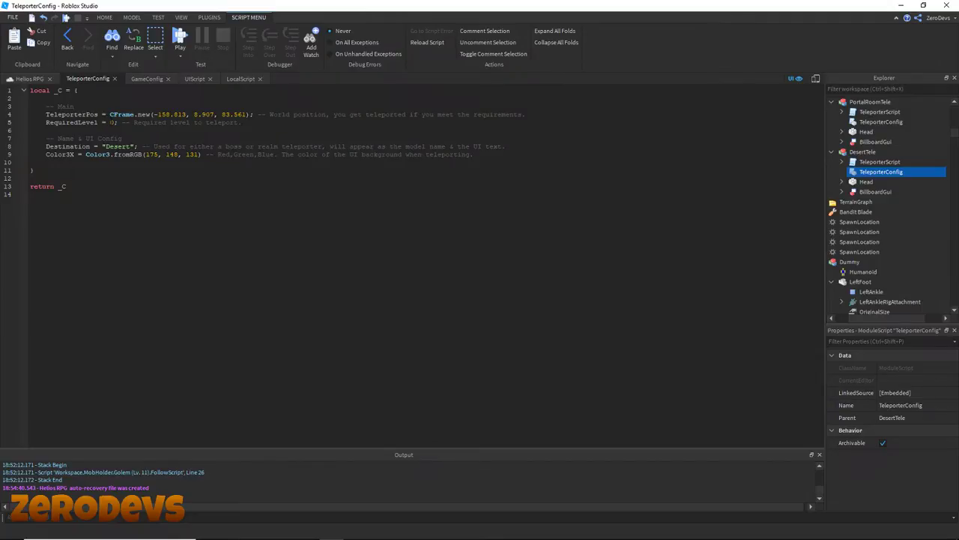
left_click(28, 80)
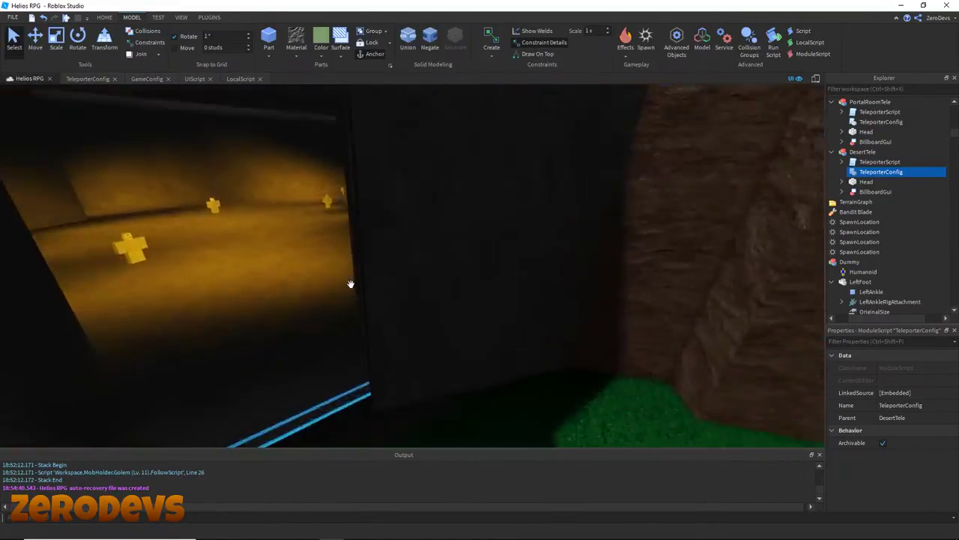
Set RequiredLevel to 20 in DesertTele's TeleporterConfig script.
key("s")
right_click_drag(351, 284, 351, 286)
key("w")
key("w")
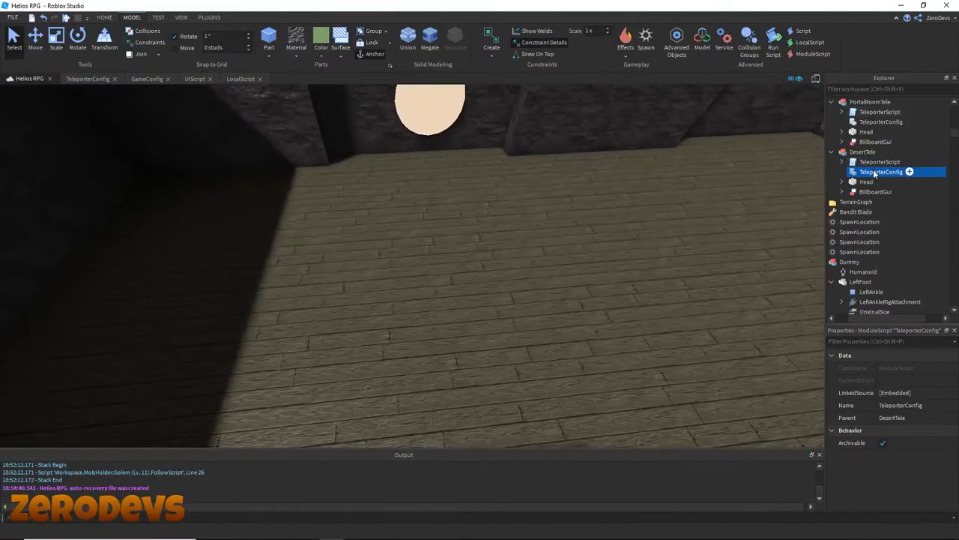
double_click(874, 171)
double_click(115, 122)
type("20")
left_click(28, 78)
Insert a part on the desert sand, raise it above the floor and shift it toward the nearby rock wall.
scroll(415, 208, "down", 10)
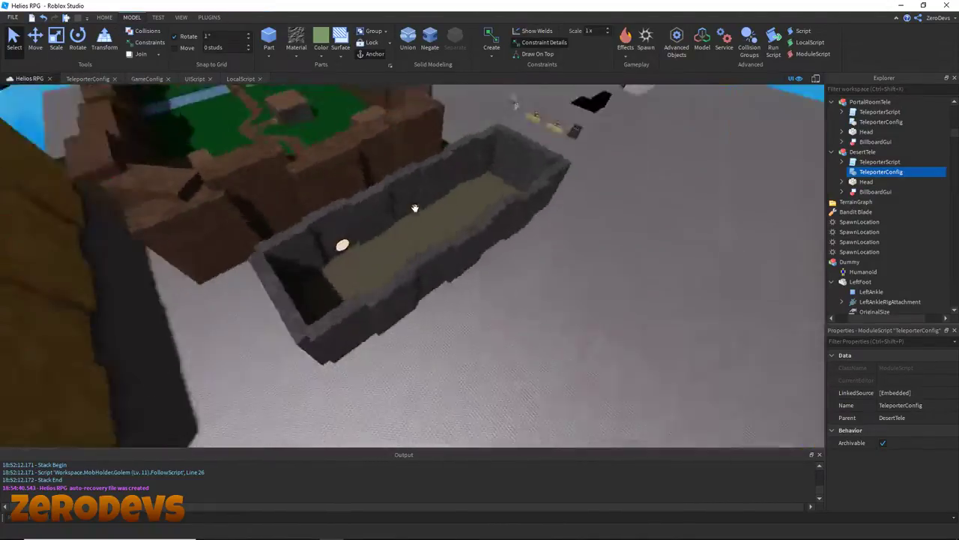
right_click_drag(415, 208, 416, 209)
key("w")
left_click(276, 34)
scroll(433, 244, "up", 2)
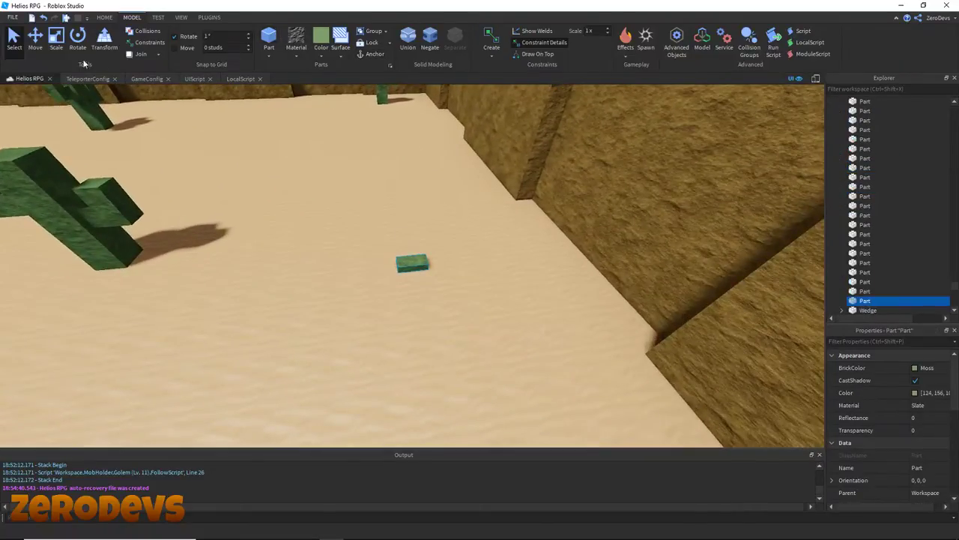
left_click(43, 47)
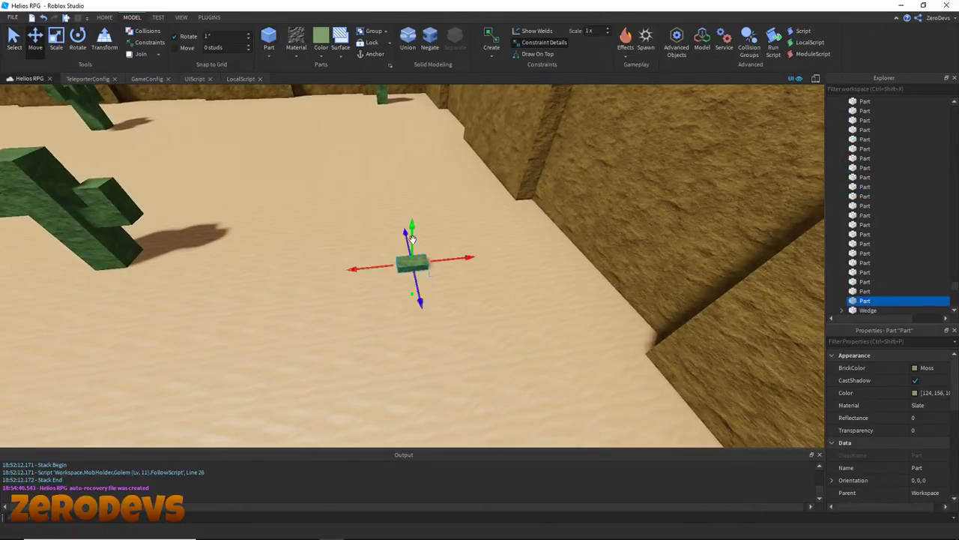
left_click_drag(412, 240, 415, 186)
right_click_drag(439, 194, 440, 193)
left_click_drag(457, 216, 546, 218)
scroll(832, 397, "down", 2)
Copy the hovering part's Position value and delete the part from the desert.
left_click(929, 430)
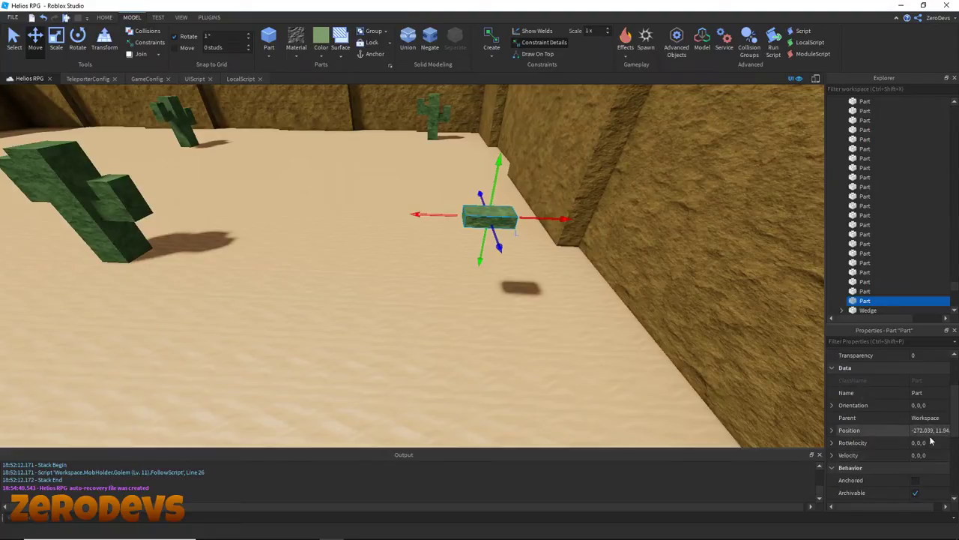
left_click(499, 227)
key("Delete")
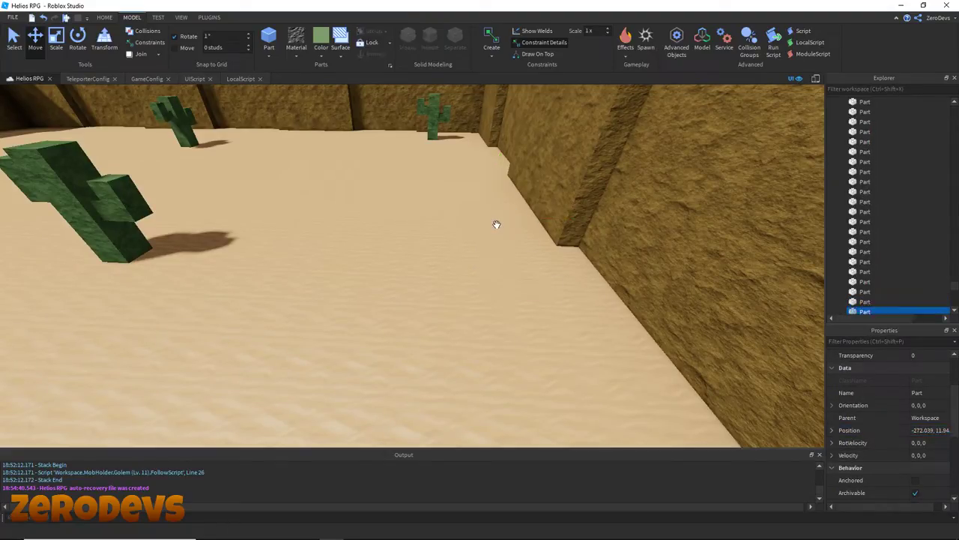
Set the TeleporterPos CFrame in DesertTele's TeleporterConfig to -272.039, 11.949, 6.85.
key("w")
right_click_drag(497, 226, 498, 225)
key("w")
left_click(562, 300)
key("d")
double_click(903, 121)
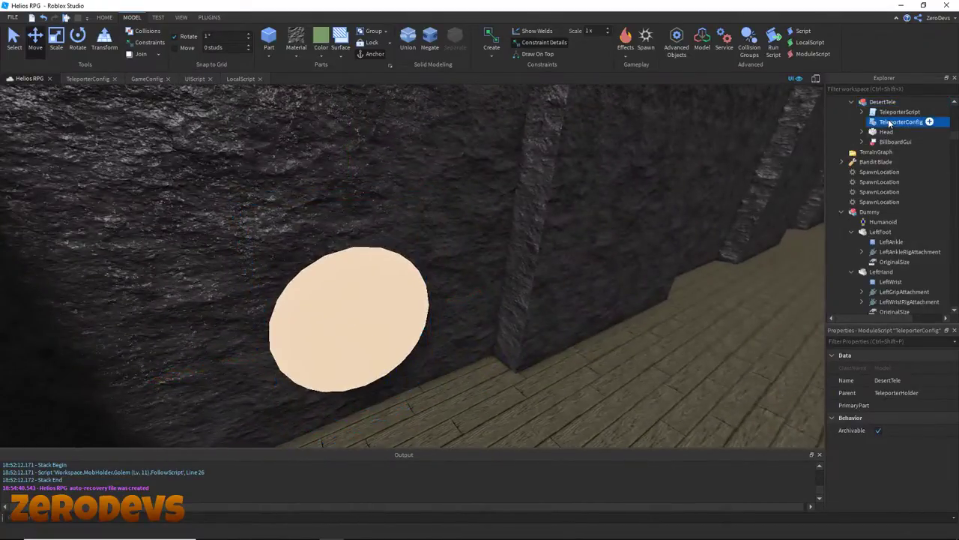
left_click_drag(247, 115, 154, 115)
type("-272.039, 11.949, 6.85")
Set RequiredLevel to 0 in DesertTele's TeleporterConfig for a playtest.
key("ctrl+f")
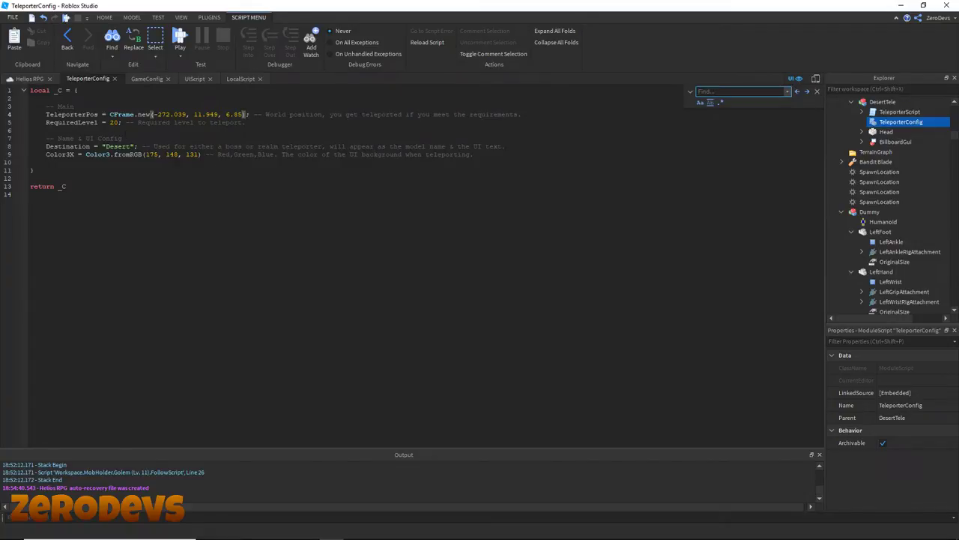
double_click(114, 122)
type("0")
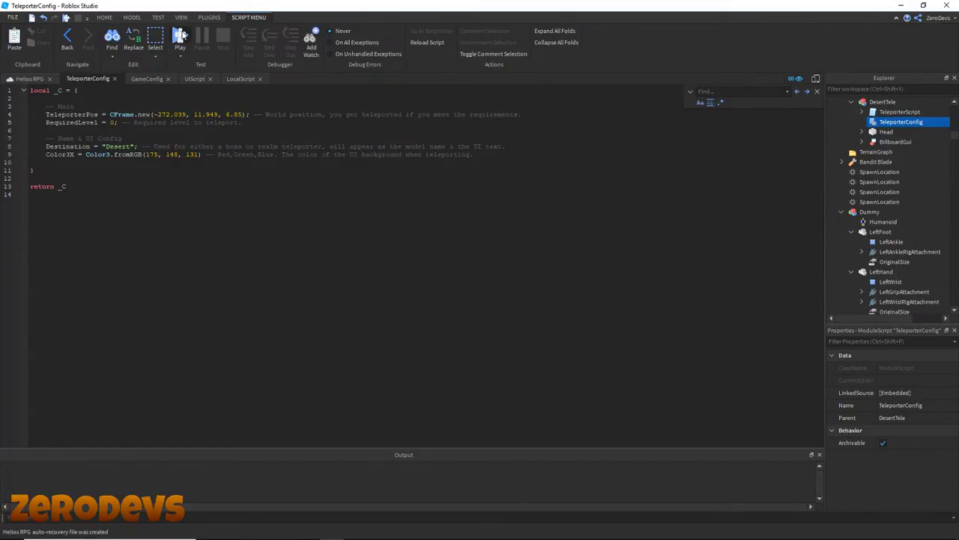
Playtest the game by walking through the portal room's Desert teleporter and around the desert, and end the test.
left_click(180, 36)
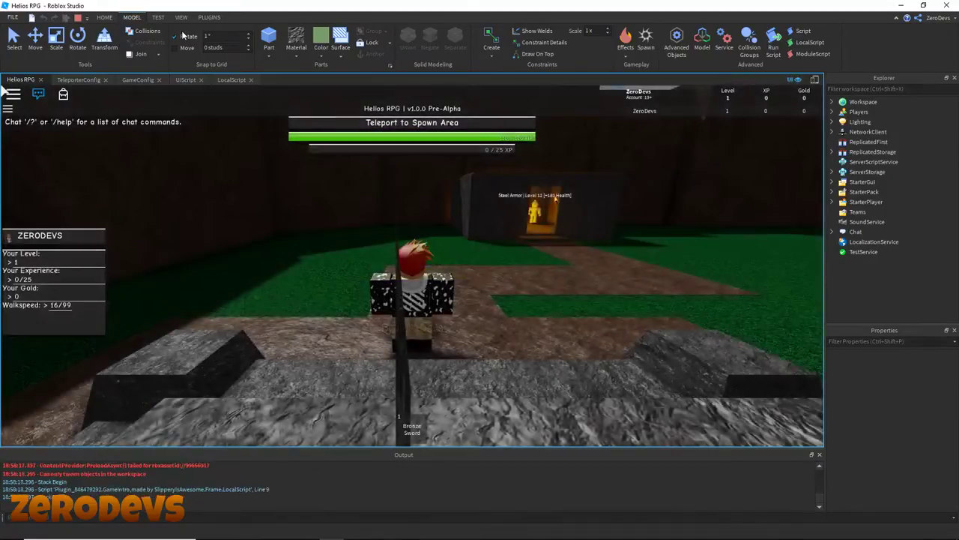
right_click_drag(443, 296, 436, 296)
key("w")
key("w")
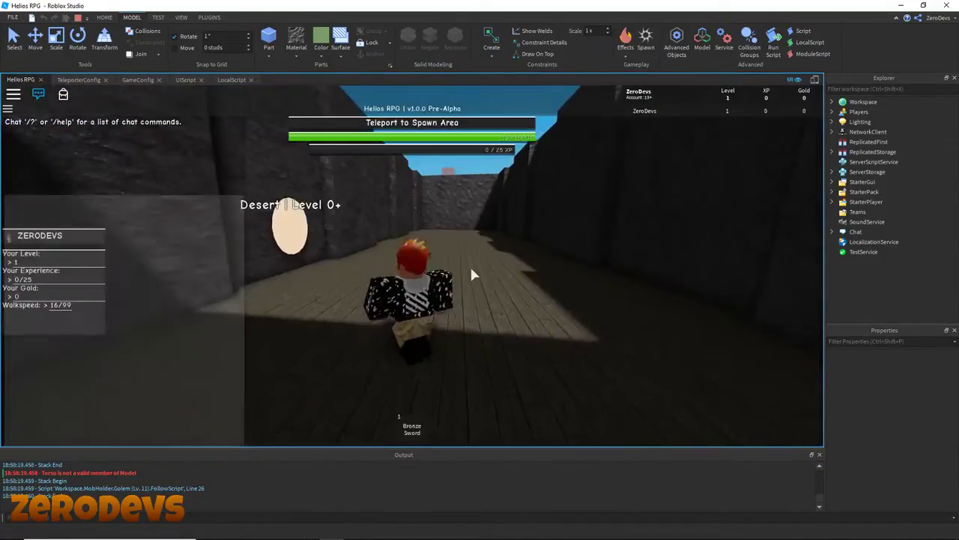
key("w")
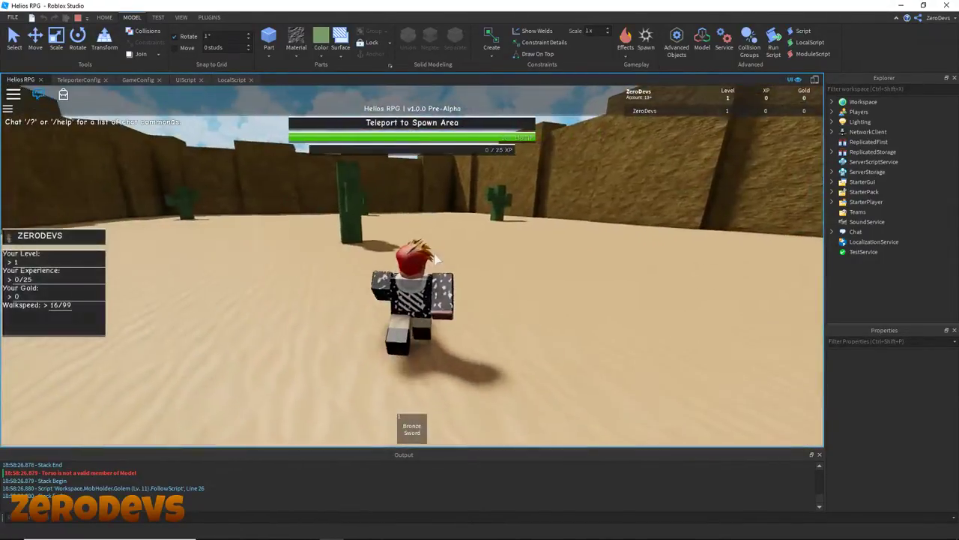
right_click_drag(436, 260, 434, 254)
key("d")
key("a")
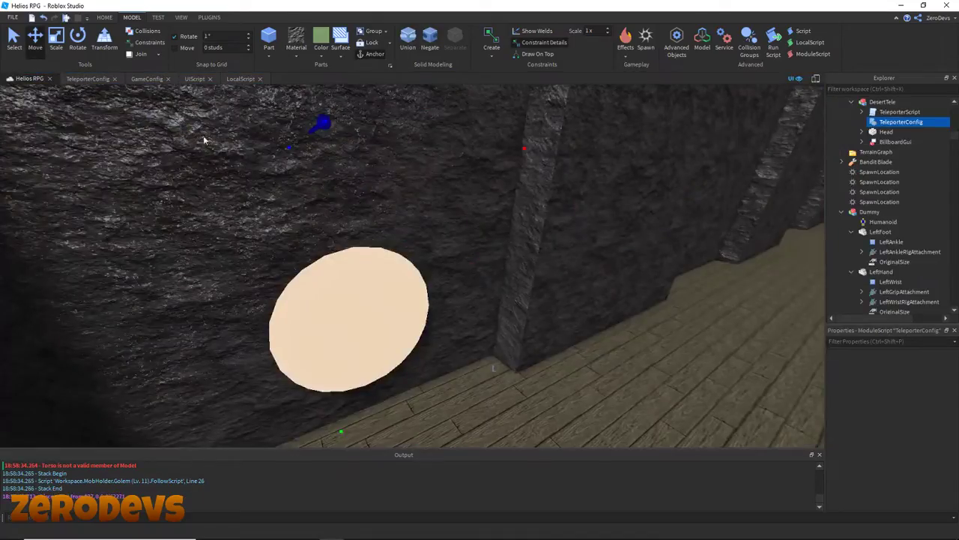
View the desert, village and portal room together from above to check the map layout.
left_click(394, 258)
scroll(392, 257, "down", 15)
right_click_drag(393, 258, 417, 336)
scroll(403, 247, "up", 5)
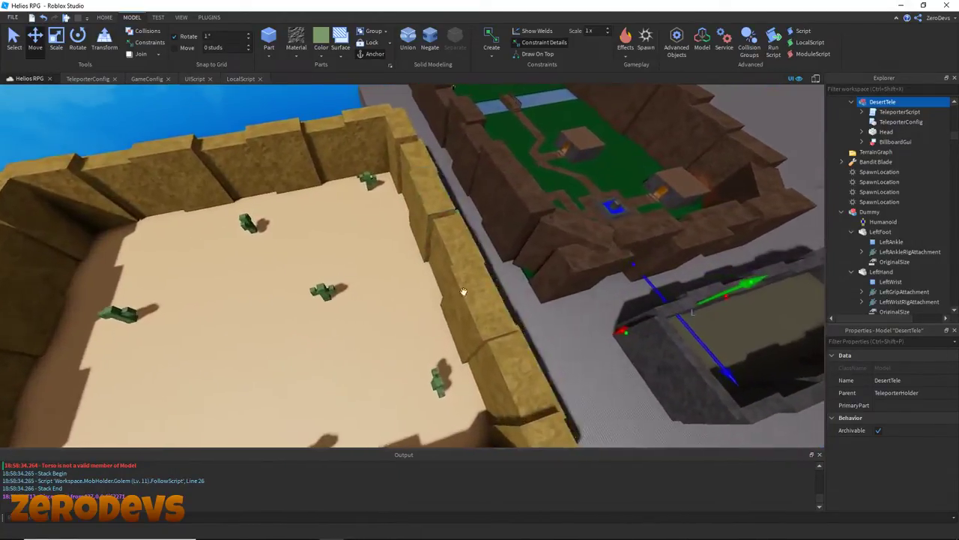
right_click_drag(470, 293, 507, 280)
key("d")
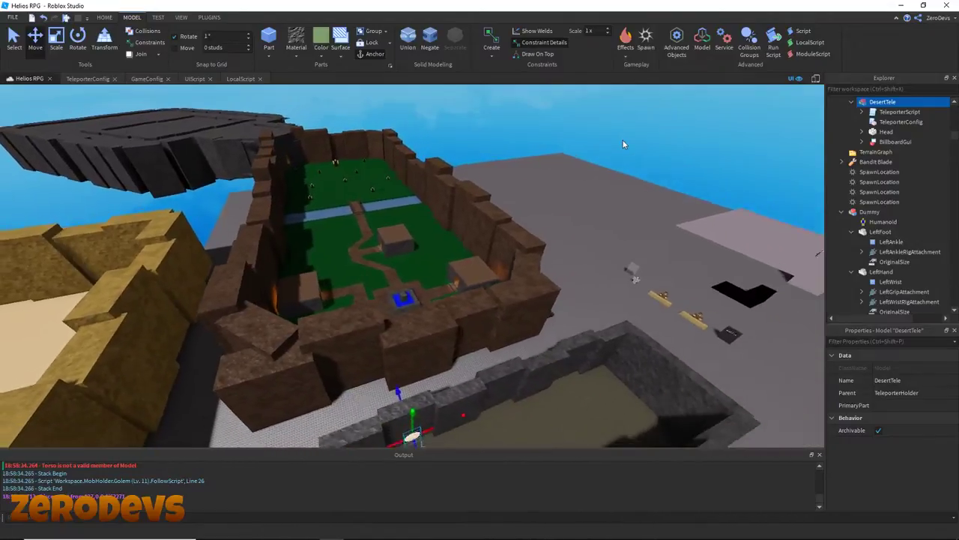
left_click(620, 146)
left_click(620, 150)
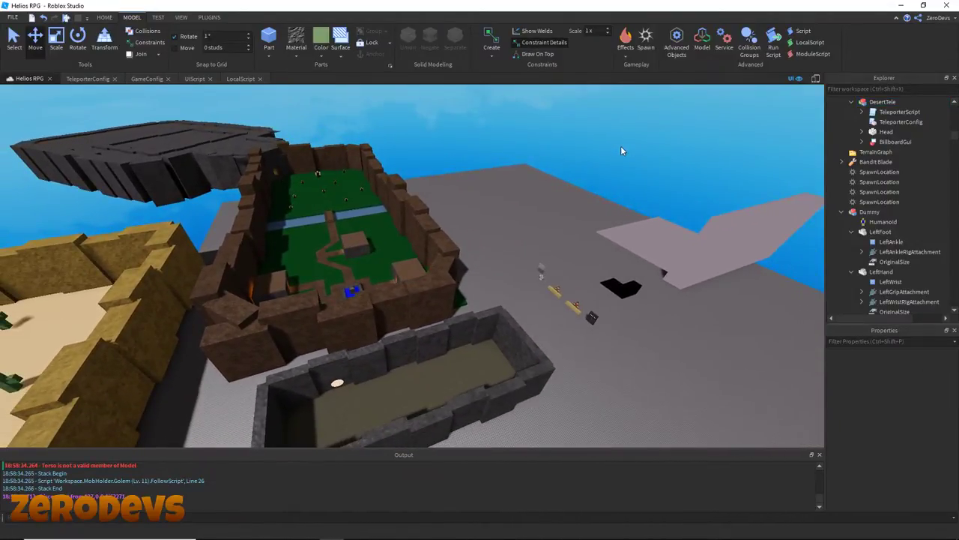
right_click_drag(526, 213, 498, 213)
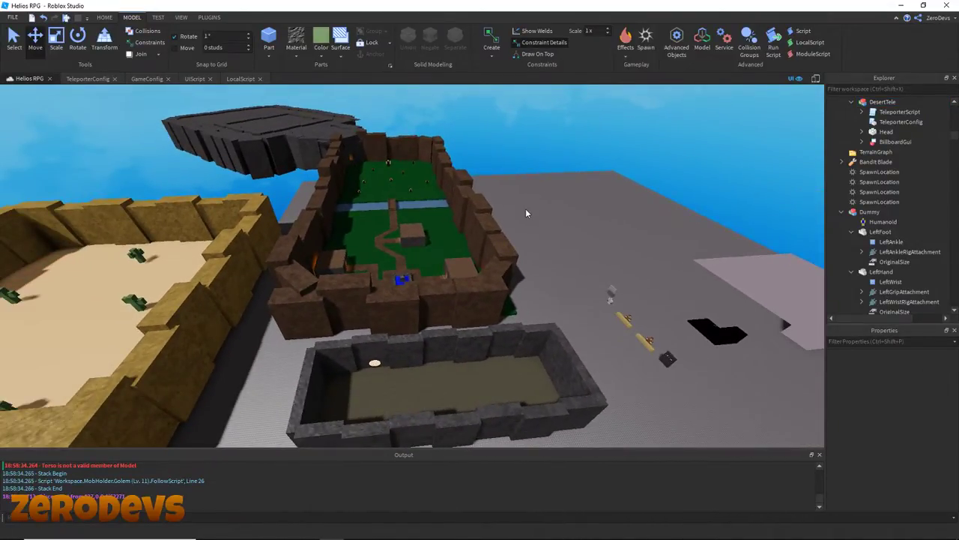
Set RequiredLevel to 20 in the TeleporterConfig of the portal room's desert teleporter.
left_click(375, 359)
double_click(901, 122)
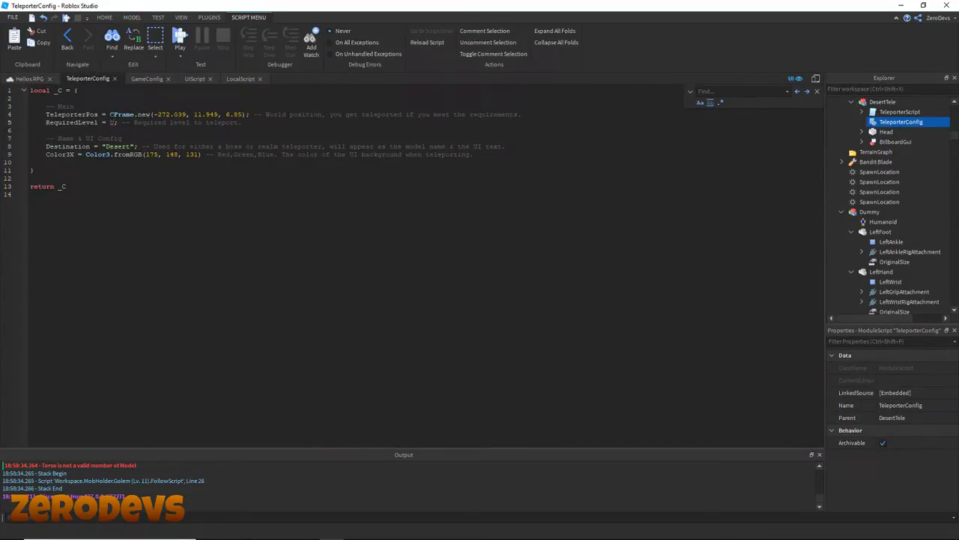
type("20")
left_click(28, 78)
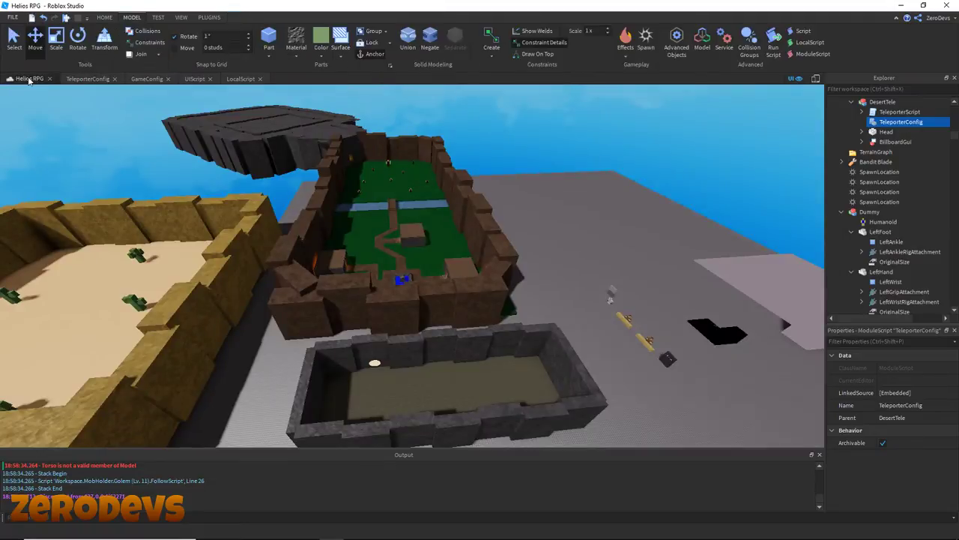
Examine the village, the dark rock structure beside it and the walled desert from several angles.
left_click(555, 218)
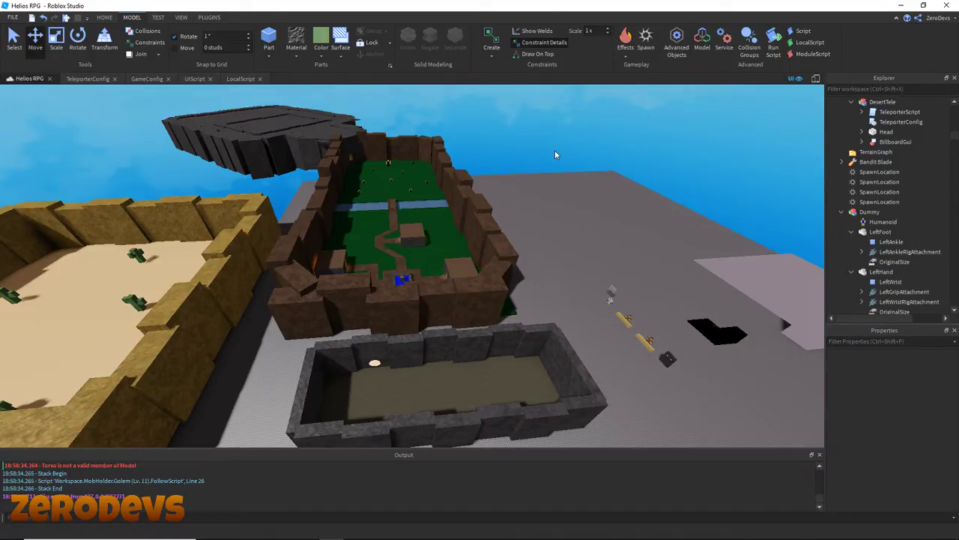
key("w")
right_click_drag(555, 154, 553, 160)
key("w")
key("w")
key("s")
right_click_drag(671, 244, 671, 245)
key("a")
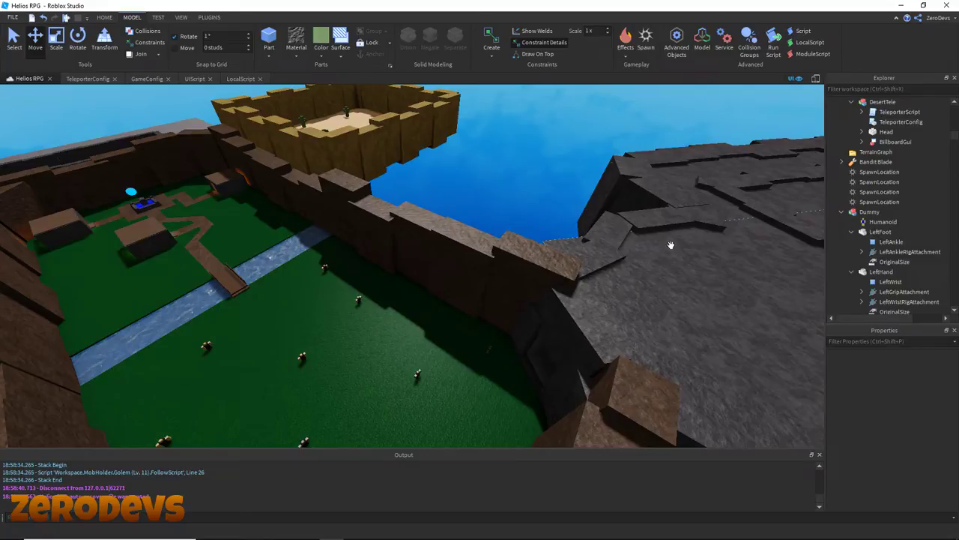
mouse_move(487, 203)
right_mouse_down()
mouse_move(480, 207)
mouse_move(488, 204)
right_mouse_up()
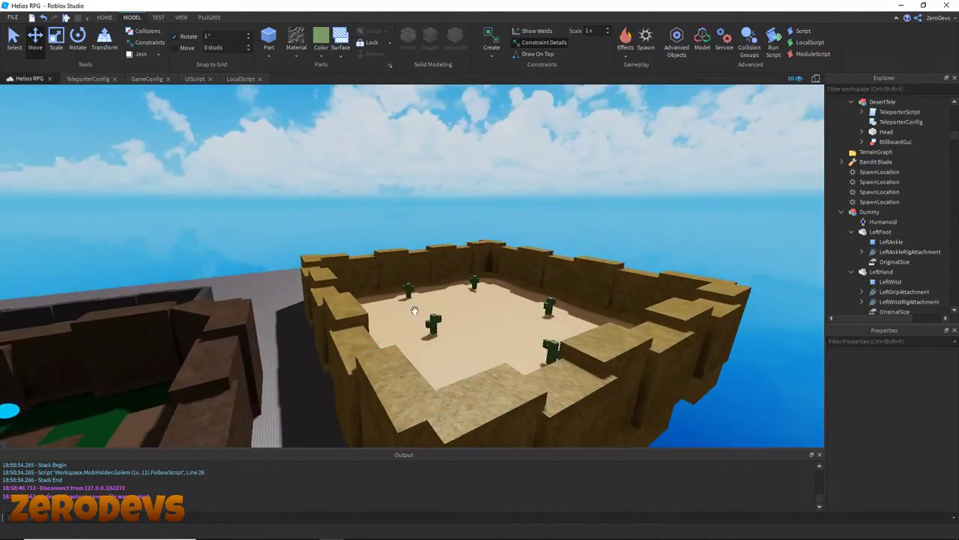
right_click_drag(401, 150, 398, 147)
right_click_drag(309, 303, 308, 303)
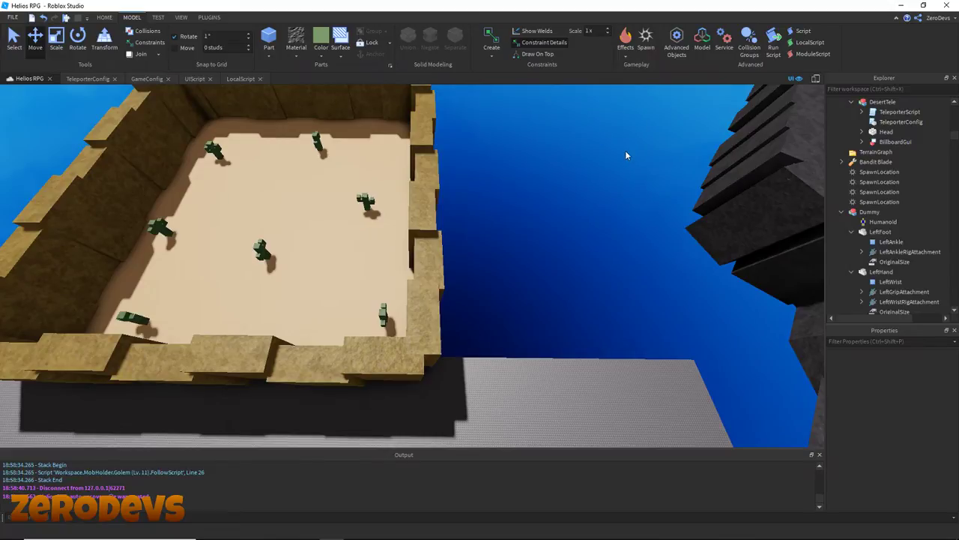